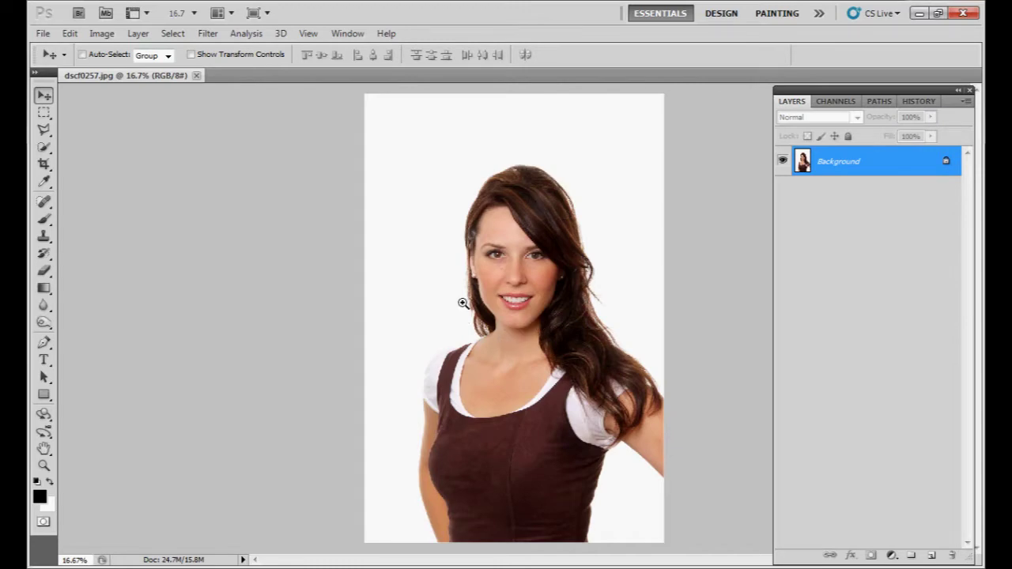
- Examine the hair edges along the woman's head up close against the white background, ending with the whole photo in view
left_click_drag(463, 304, 509, 345)
left_click_drag(415, 199, 445, 399)
left_click_drag(403, 233, 453, 476)
left_click_drag(445, 269, 460, 477)
left_click_drag(478, 326, 495, 484)
left_click_drag(489, 239, 599, 457)
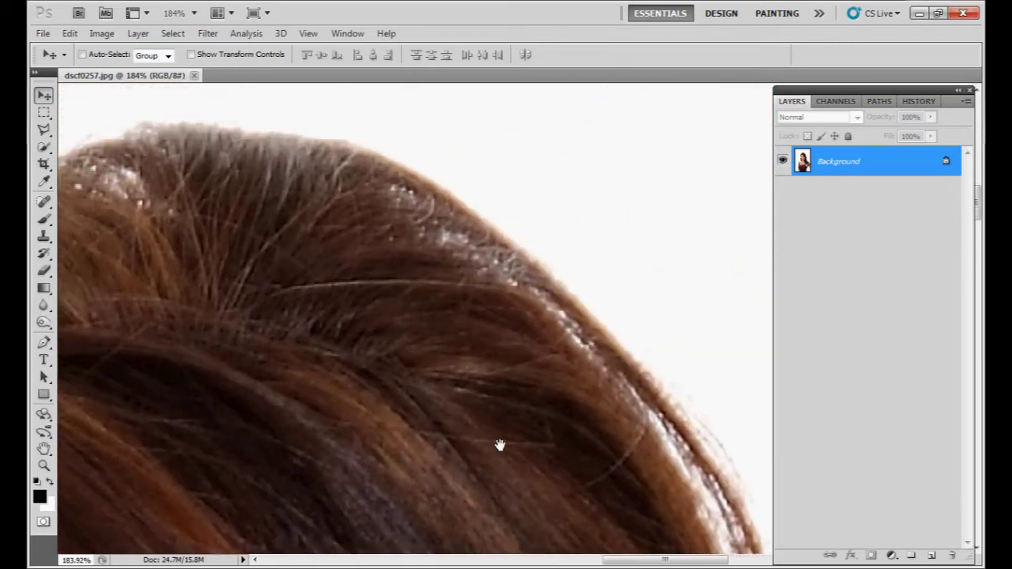
left_click_drag(468, 418, 296, 328)
left_click_drag(462, 435, 527, 490)
left_click_drag(515, 448, 533, 481)
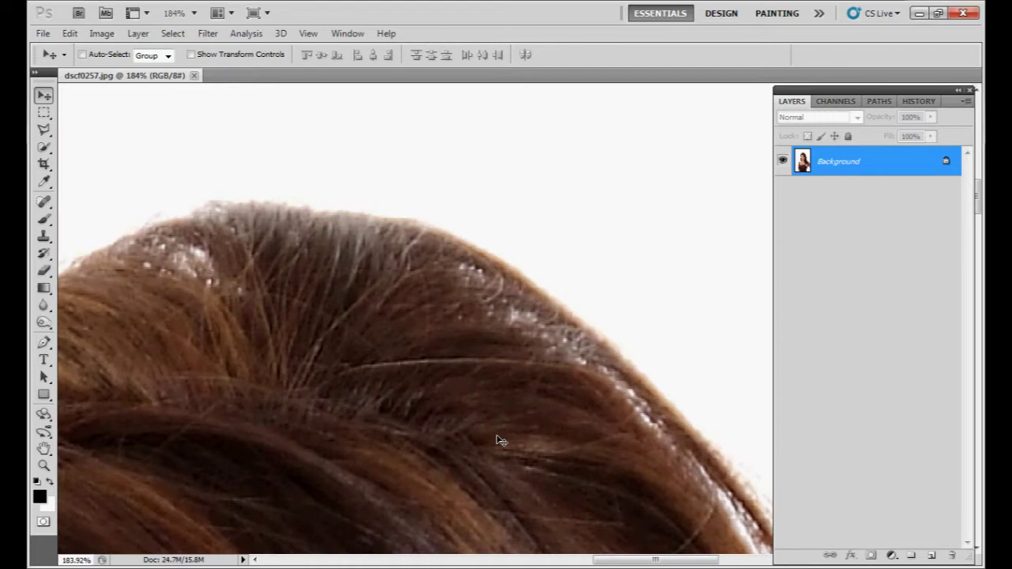
key("ctrl+0")
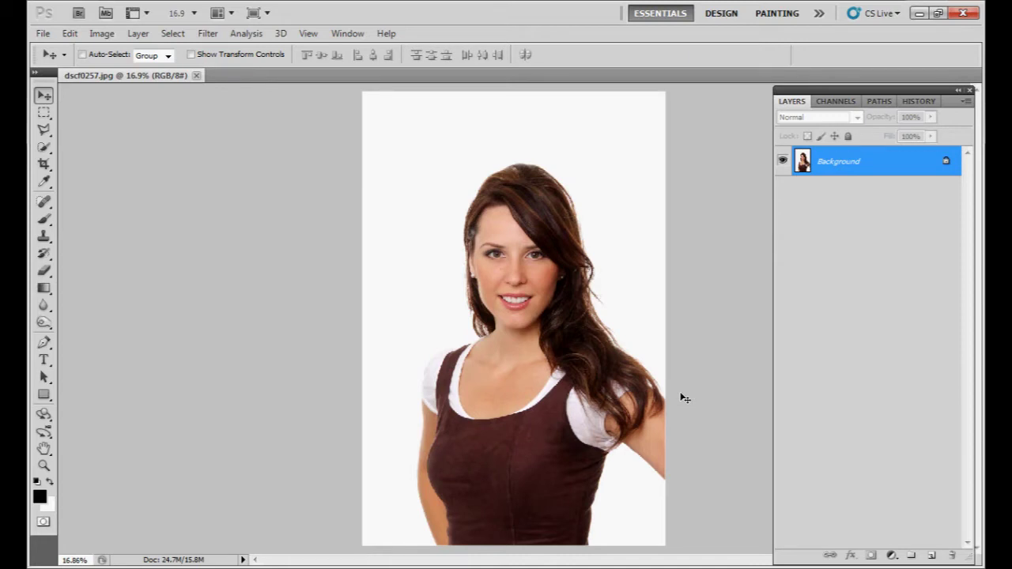
- Convert the Background into the regular layer Layer 0 and duplicate it three times
double_click(840, 163)
left_click(643, 186)
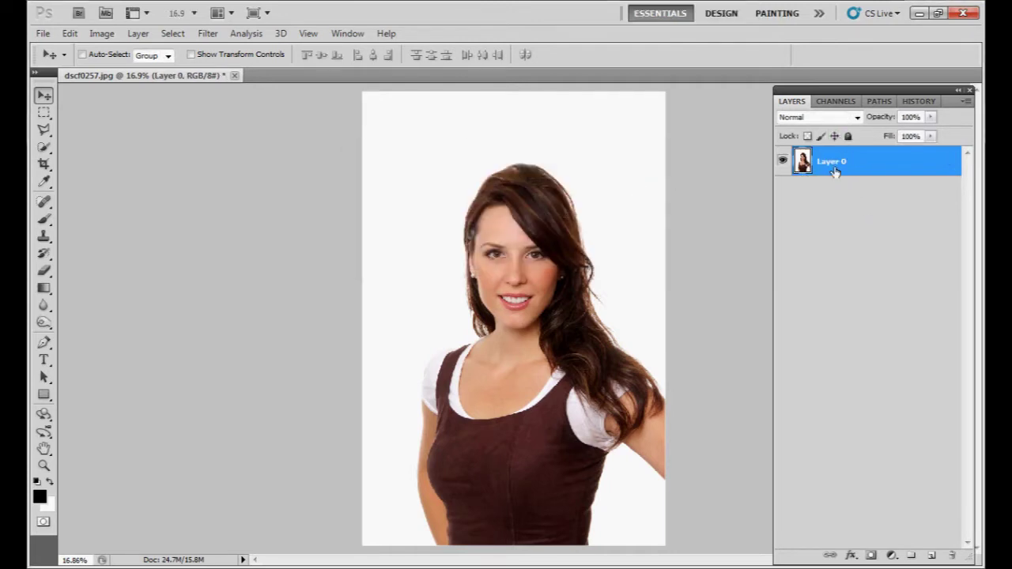
key("ctrl+j")
key("ctrl+j")
key("ctrl+j")
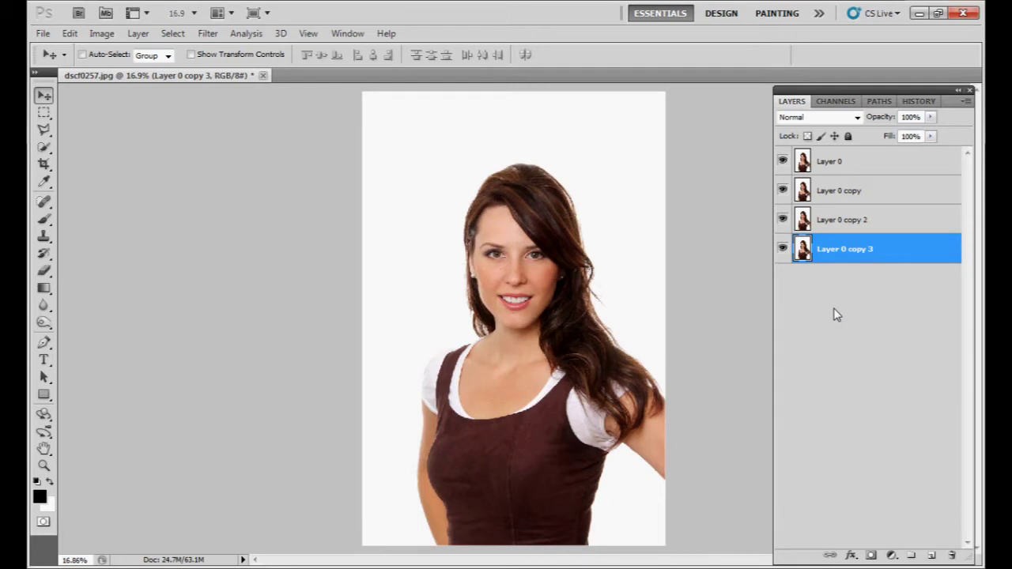
- Add a new layer above Layer 0 copy 3 and fill its whole canvas with bright green
key("ctrl+shift+n")
key("Return")
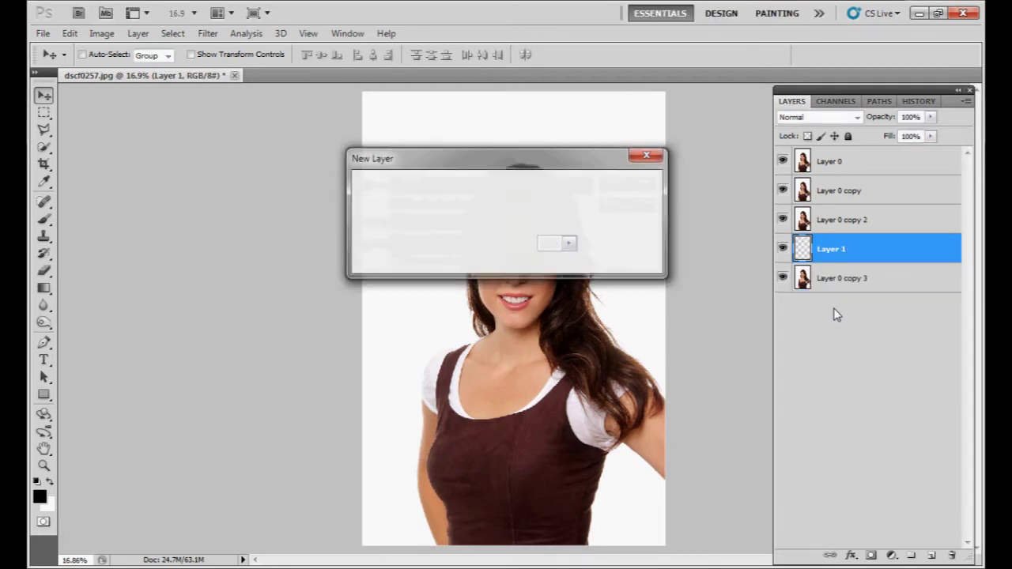
key("ctrl+a")
key("m")
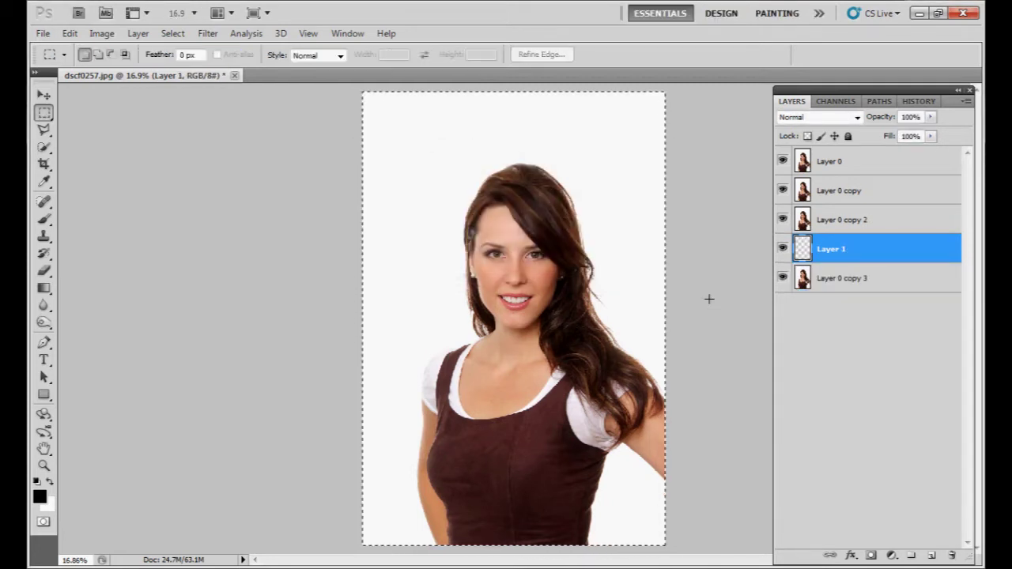
right_click(490, 223)
left_click(577, 436)
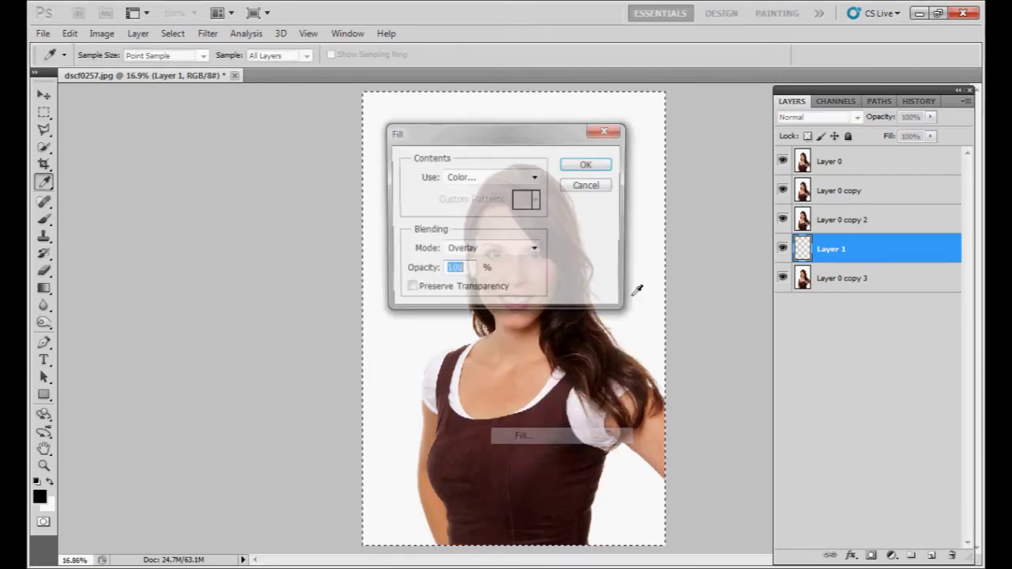
left_click(490, 177)
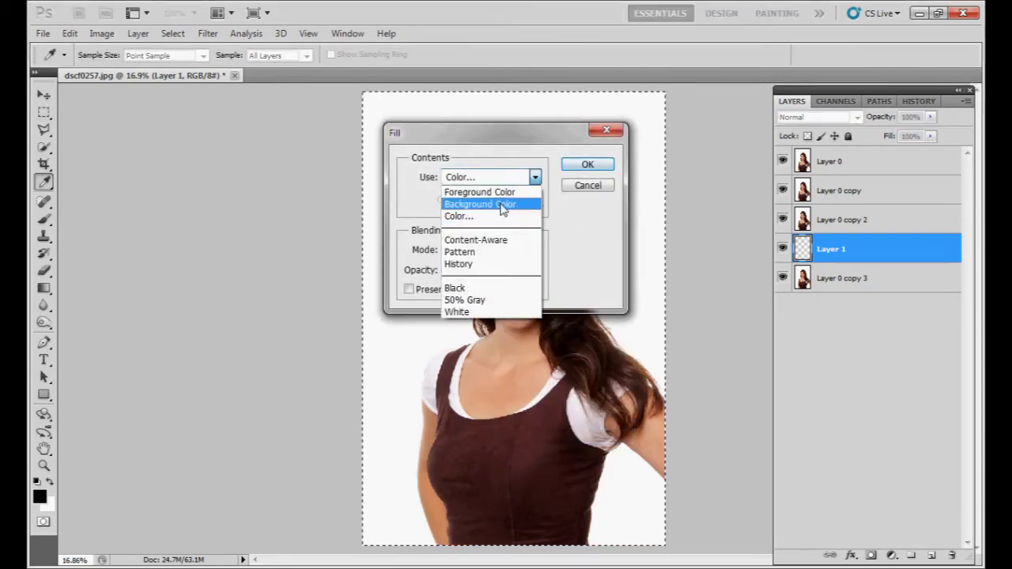
left_click(491, 218)
left_click(644, 133)
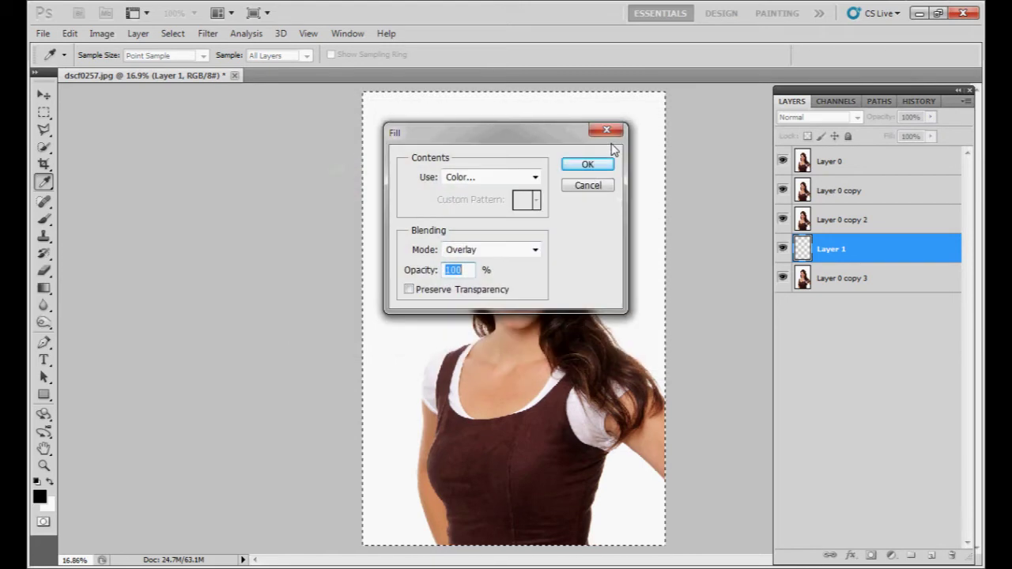
left_click(594, 165)
- Add another new layer above the green one, fill it with black, and clear the selection
key("ctrl+shift+n")
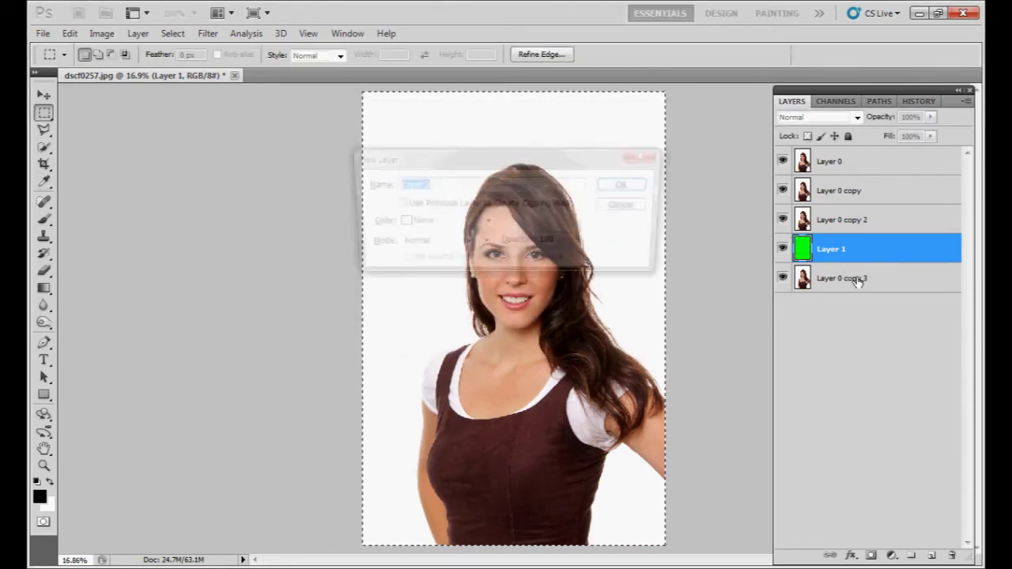
key("Return")
right_click(599, 245)
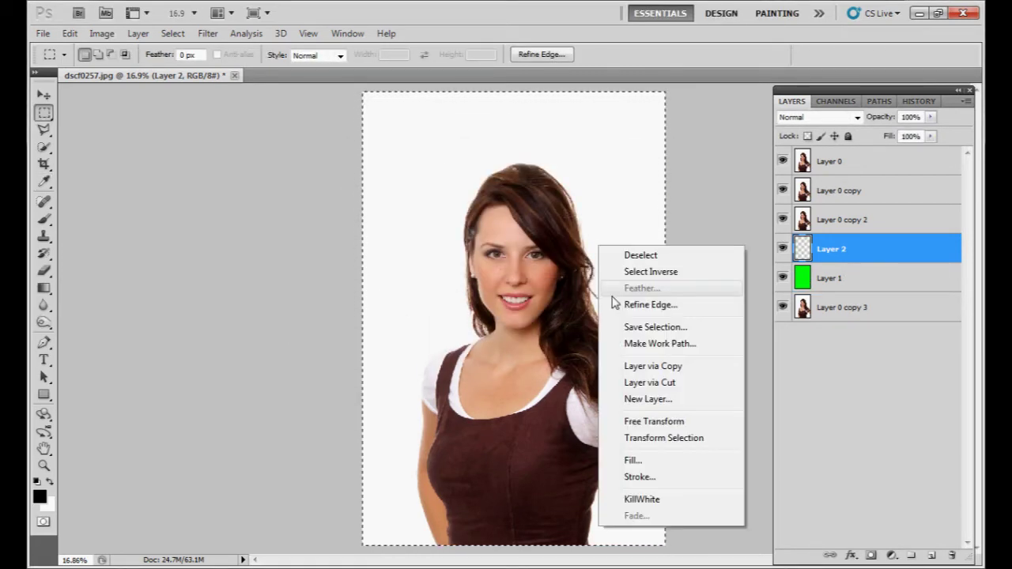
left_click(633, 460)
left_click(490, 177)
left_click(474, 287)
left_click(586, 164)
key("m")
key("ctrl+d")
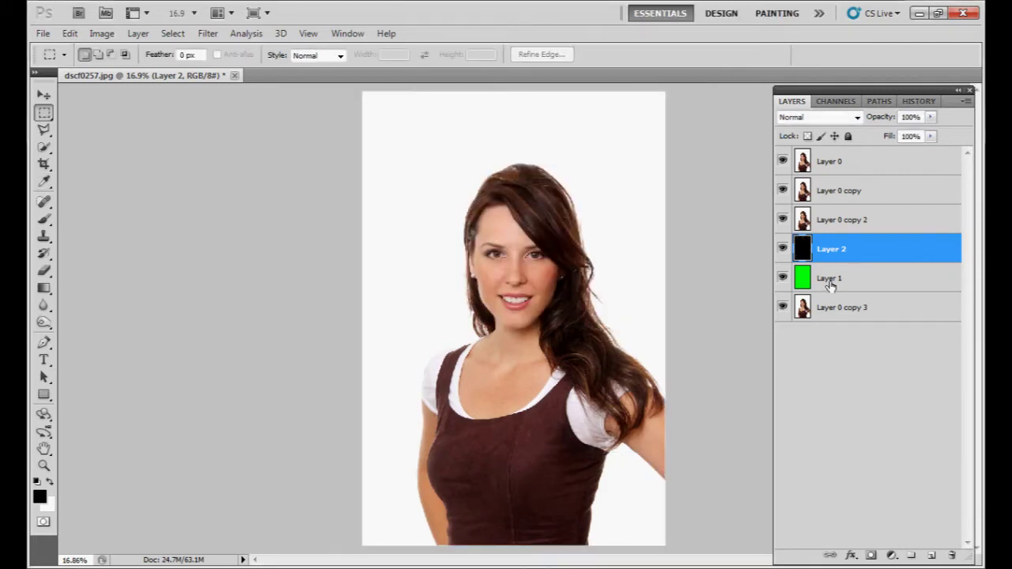
- Hide all the layers, checking the green and black fills one at a time
left_click(783, 308)
left_click_drag(785, 229, 786, 146)
left_click_drag(783, 250, 783, 292)
left_click(782, 278)
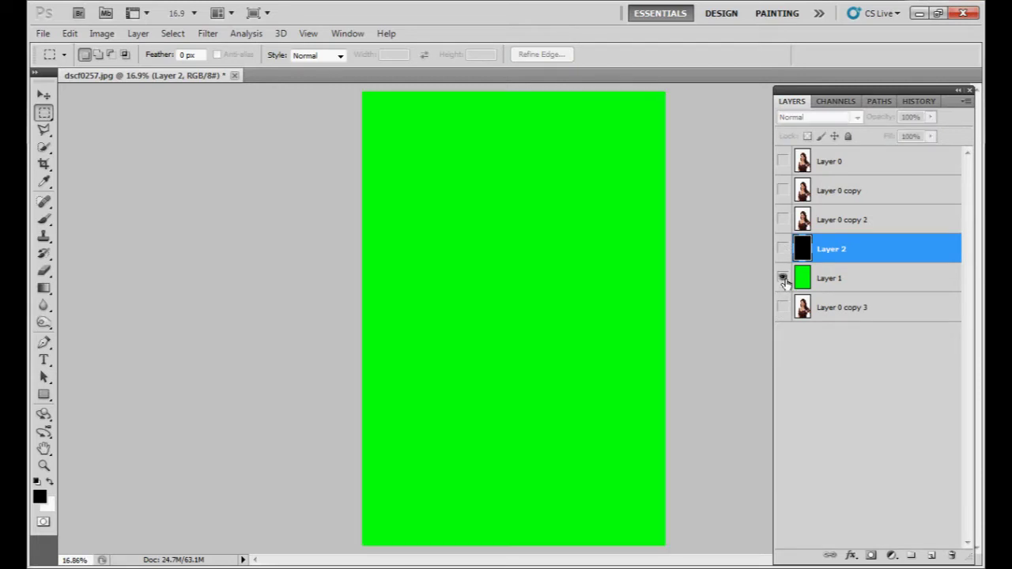
left_click(782, 279)
left_click(782, 249)
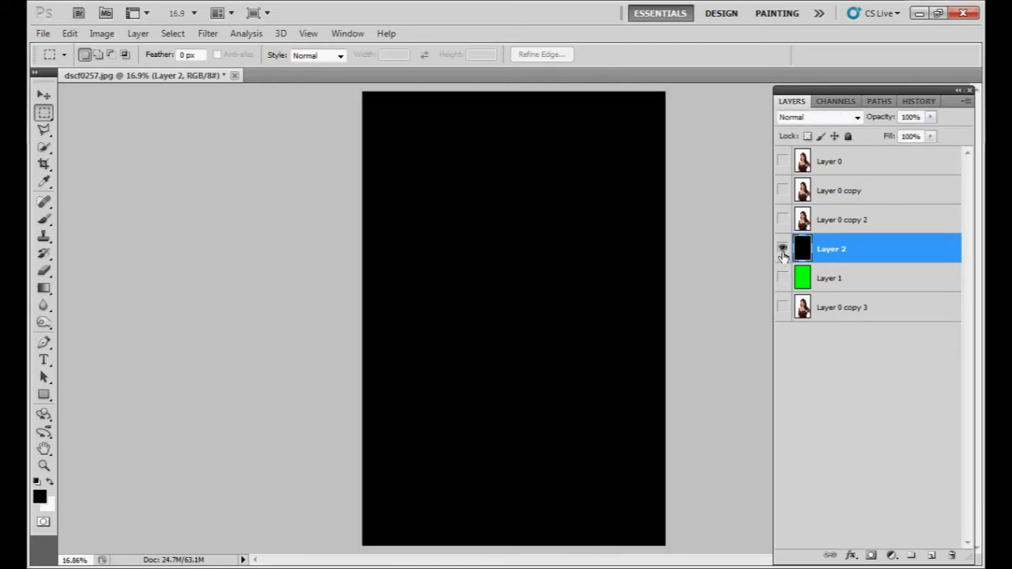
left_click(782, 249)
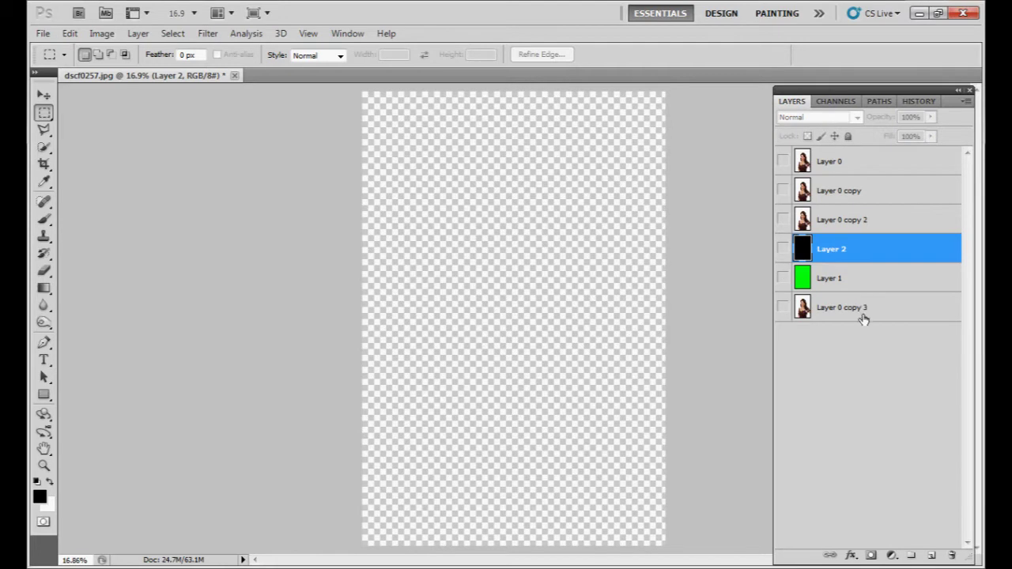
- Show only Layer 0 copy 2 and apply the KillWhite filter to it
left_click(782, 219)
left_click(841, 223)
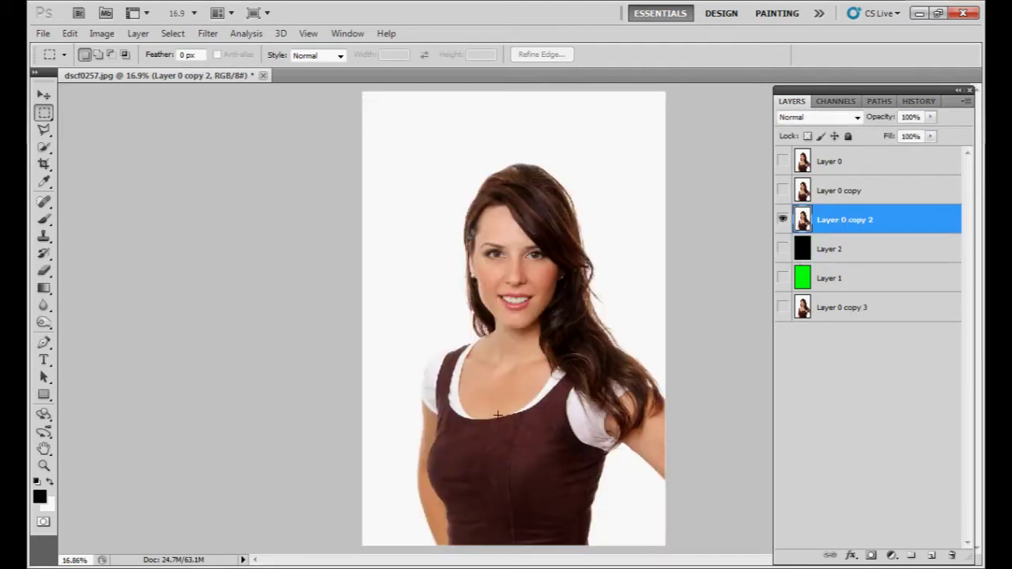
left_click(208, 33)
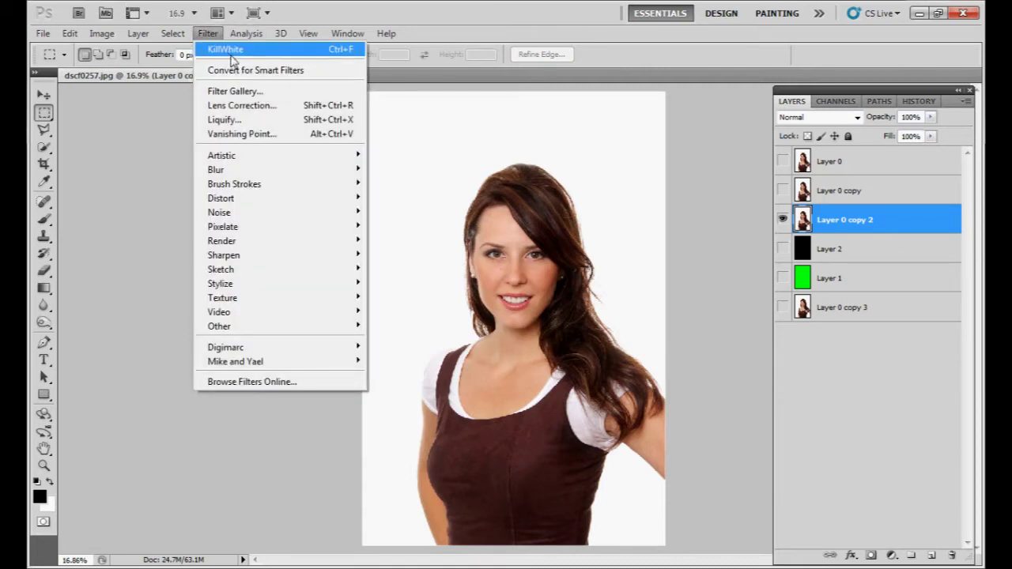
left_click(231, 49)
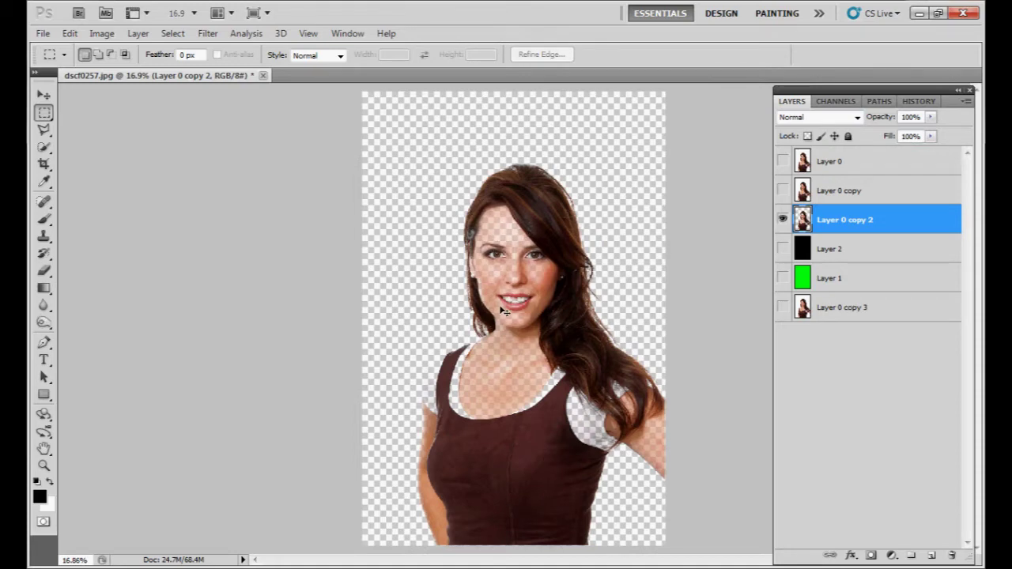
- Examine the transparency around the hair, face and clothing of the filtered layer up close, ending with the whole image in view
left_click_drag(494, 274, 575, 321)
left_click_drag(292, 377, 490, 111)
left_click_drag(324, 506, 546, 272)
left_click_drag(298, 449, 544, 231)
left_click_drag(464, 378, 341, 269)
left_click_drag(542, 425, 361, 355)
left_click_drag(577, 322, 261, 332)
left_click_drag(736, 340, 427, 380)
left_click_drag(609, 237, 404, 521)
key("ctrl+0")
- Show the black Layer 2 behind the cutout and inspect the hair, eyes, mouth and skin against it
left_click(782, 249)
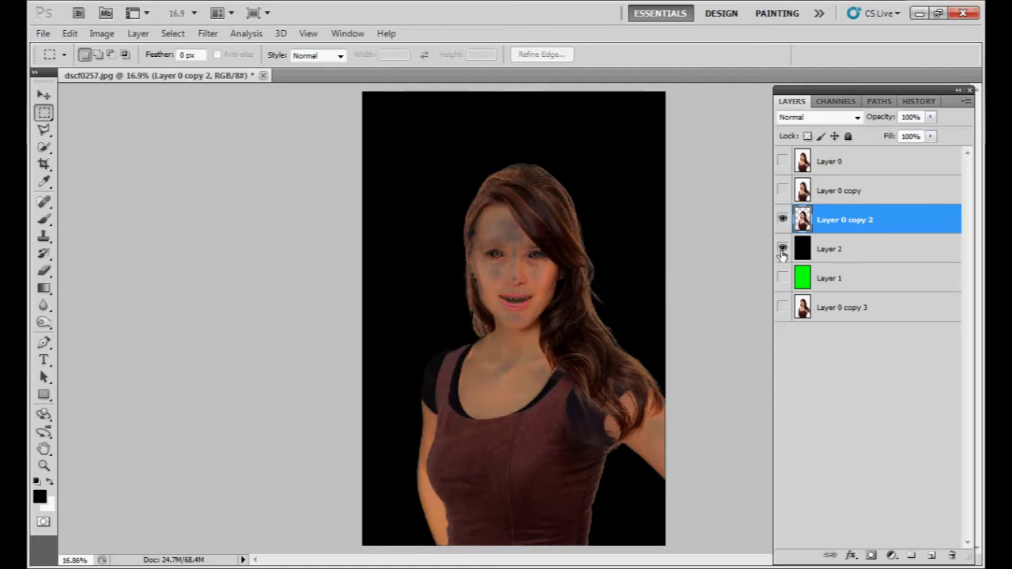
left_click(844, 250)
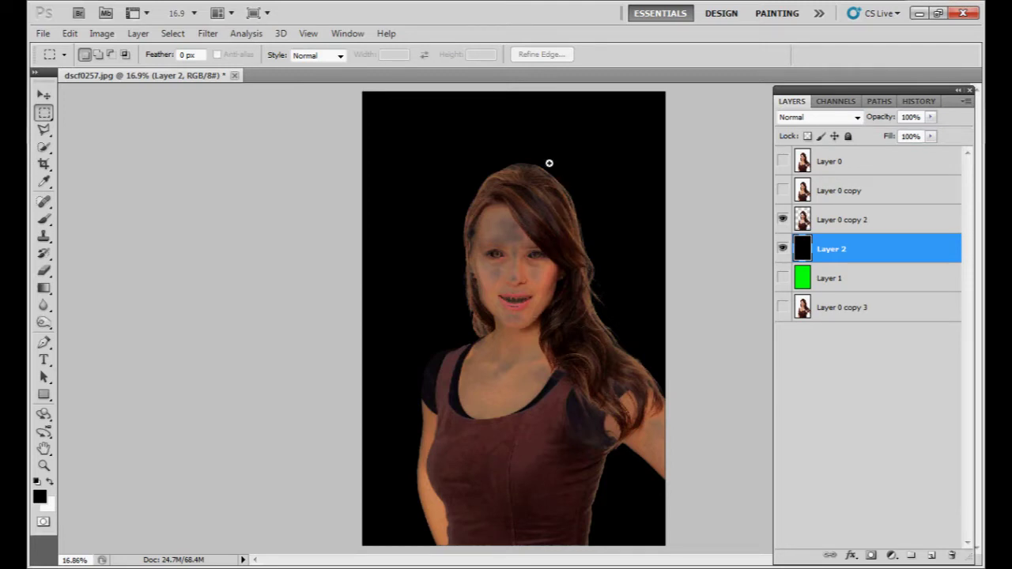
left_click_drag(526, 151, 616, 237)
left_click_drag(441, 274, 473, 363)
left_click_drag(336, 394, 511, 332)
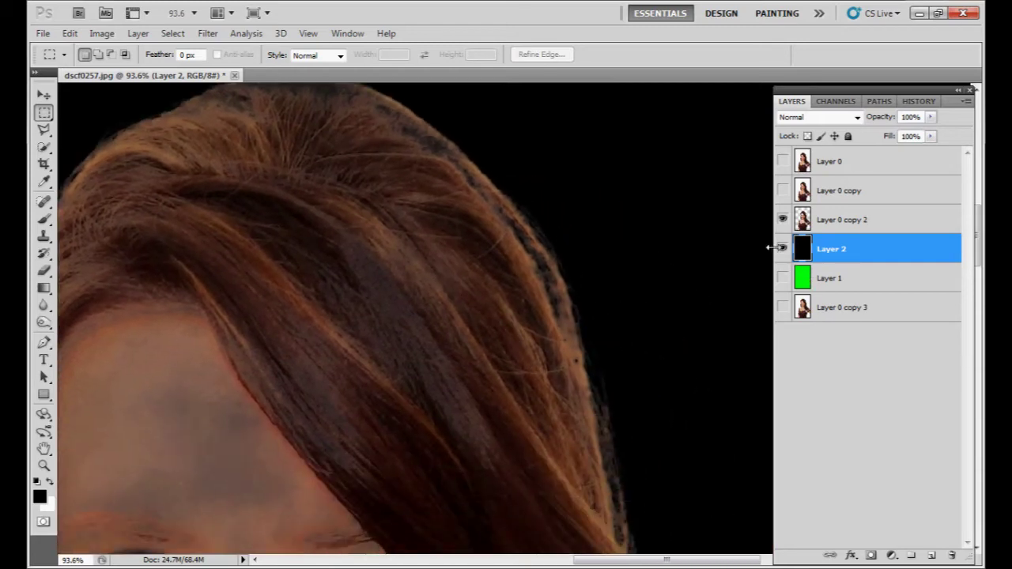
left_click_drag(523, 386, 488, 165)
left_click_drag(477, 385, 535, 296)
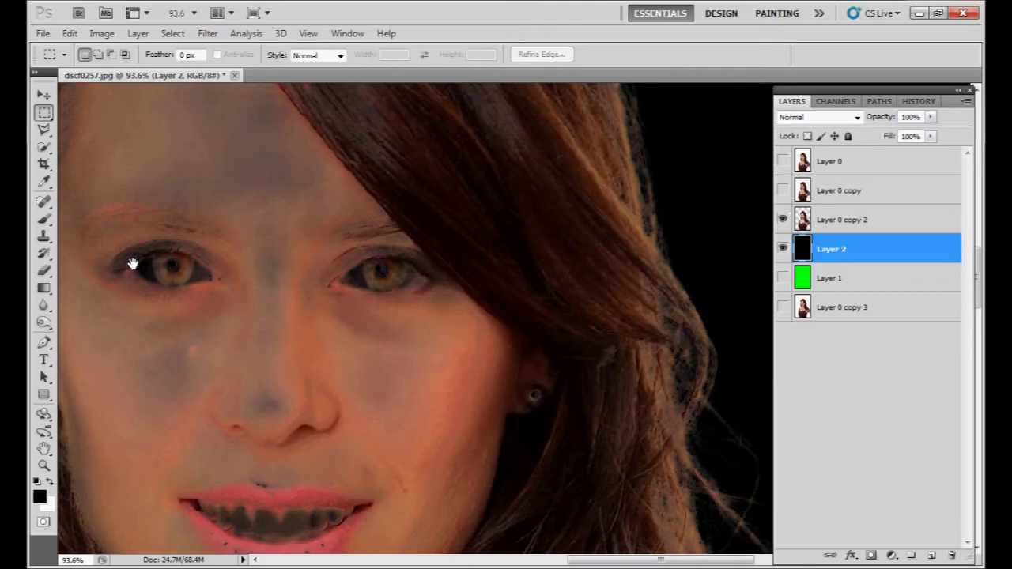
left_click_drag(458, 377, 482, 319)
left_click_drag(498, 400, 499, 206)
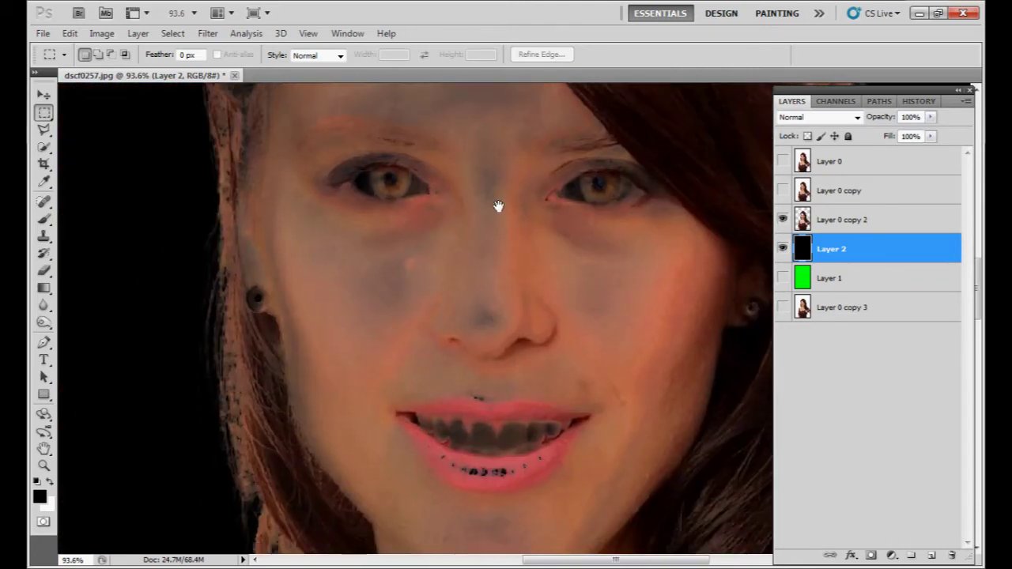
left_click_drag(522, 264, 409, 346)
left_click_drag(484, 305, 399, 149)
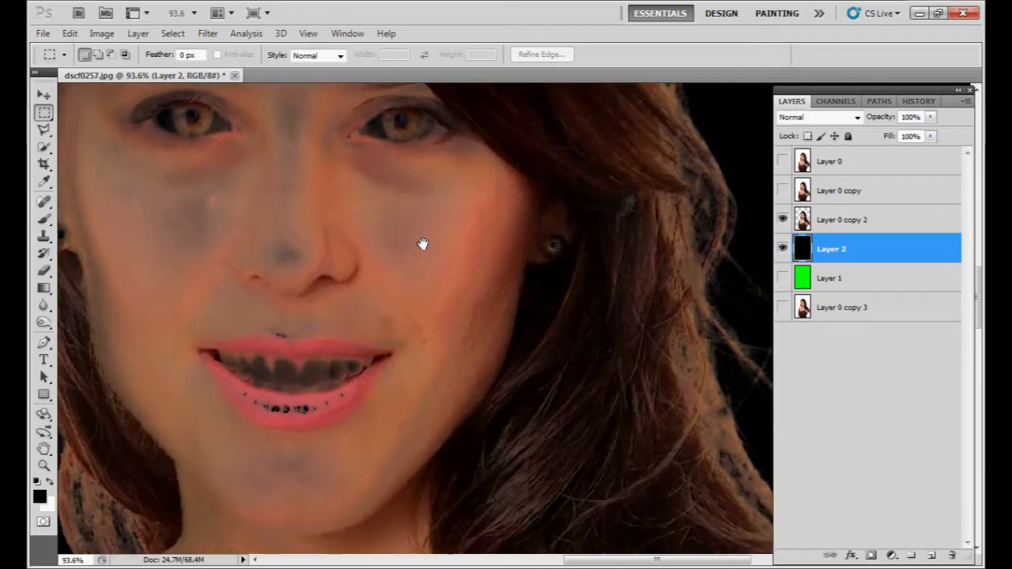
left_click_drag(450, 303, 477, 188)
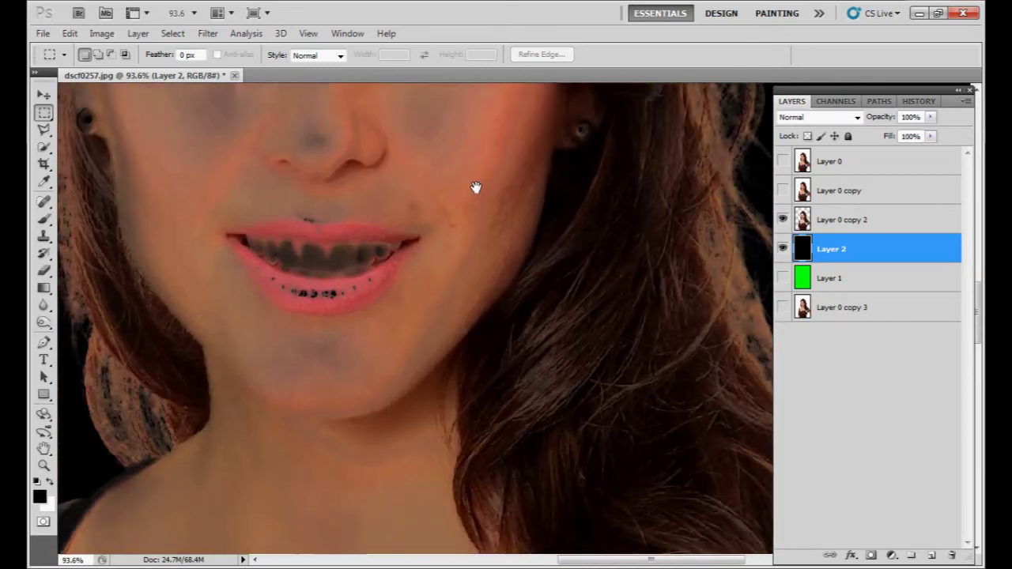
- Make Layer 0 copy 2 the active layer, toggling the black backdrop off and on to compare
left_click(782, 248)
left_click(834, 229)
left_click(782, 249)
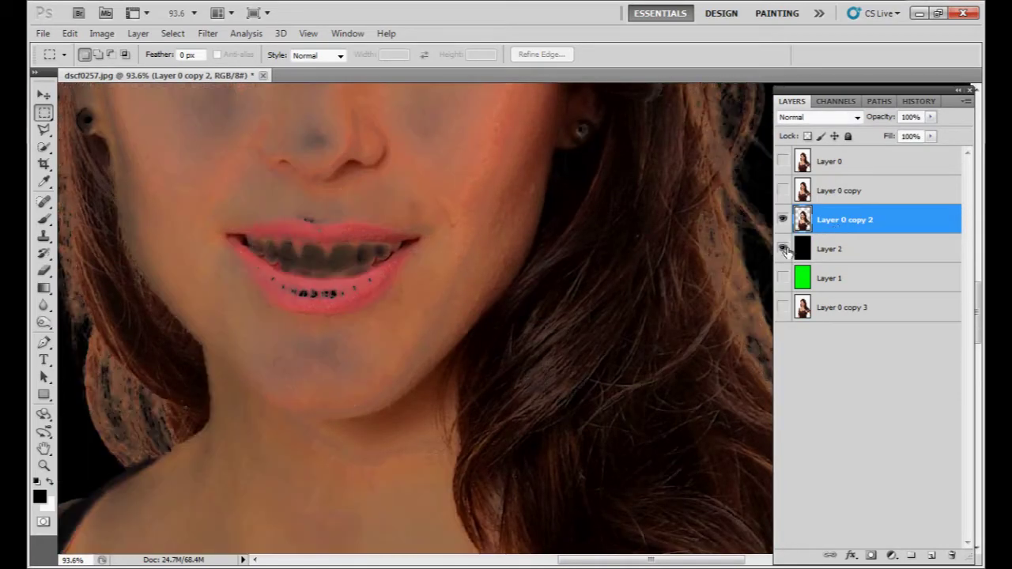
left_click_drag(395, 192, 442, 334)
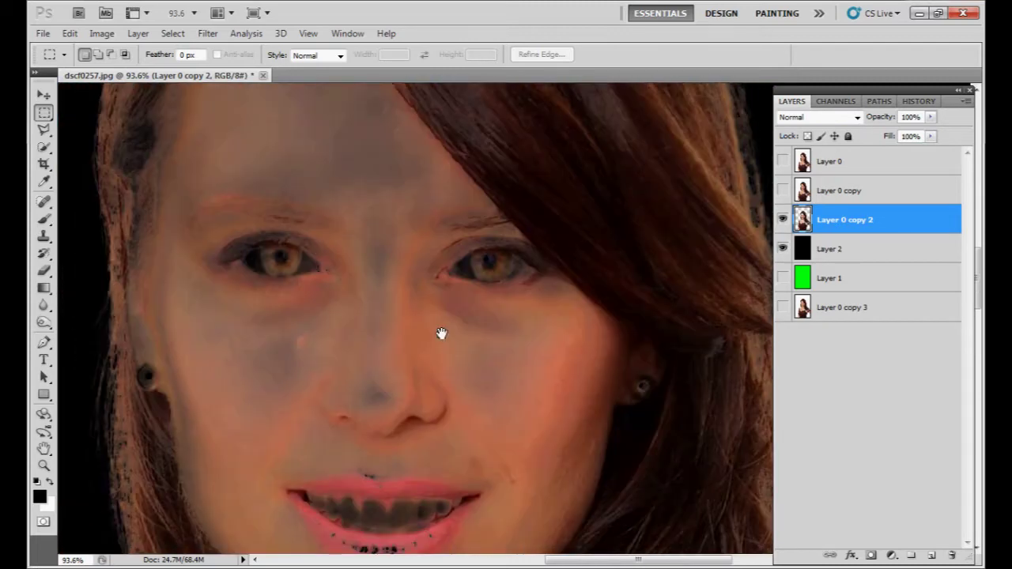
left_click_drag(439, 280, 422, 380)
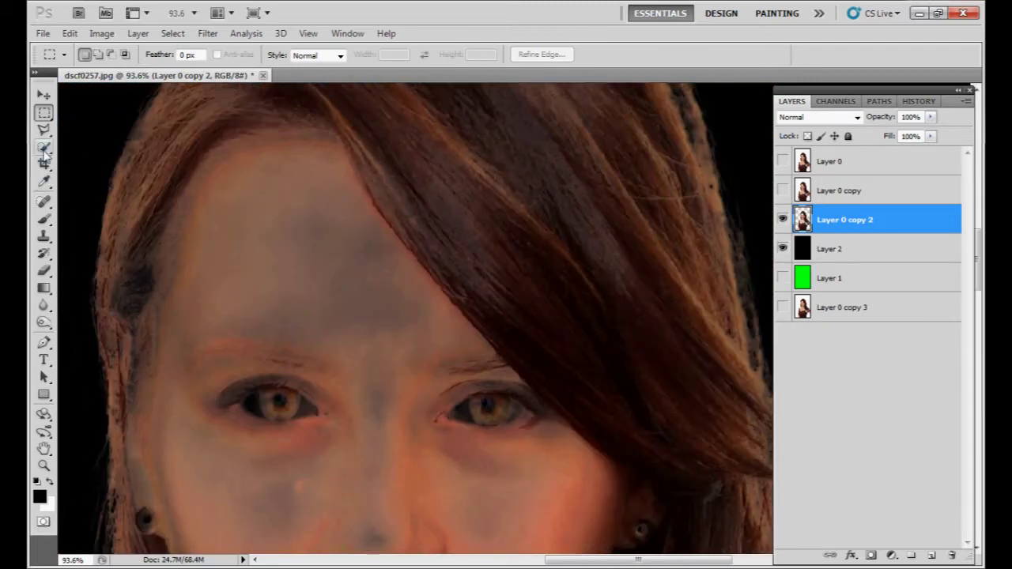
- Set up the History Brush Tool with a 300 px brush at 72% hardness for work on the face
left_click(44, 253)
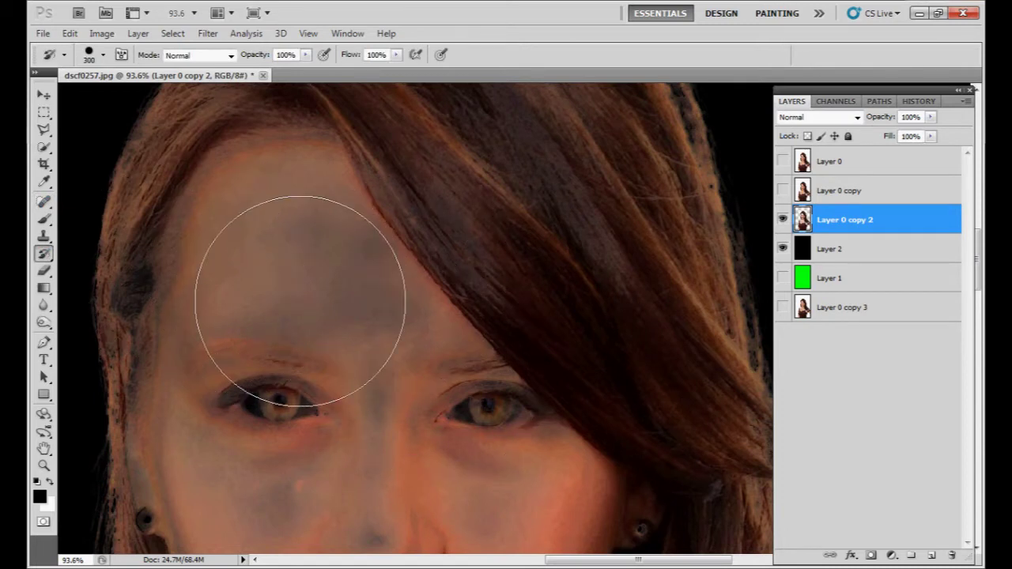
left_click(48, 254)
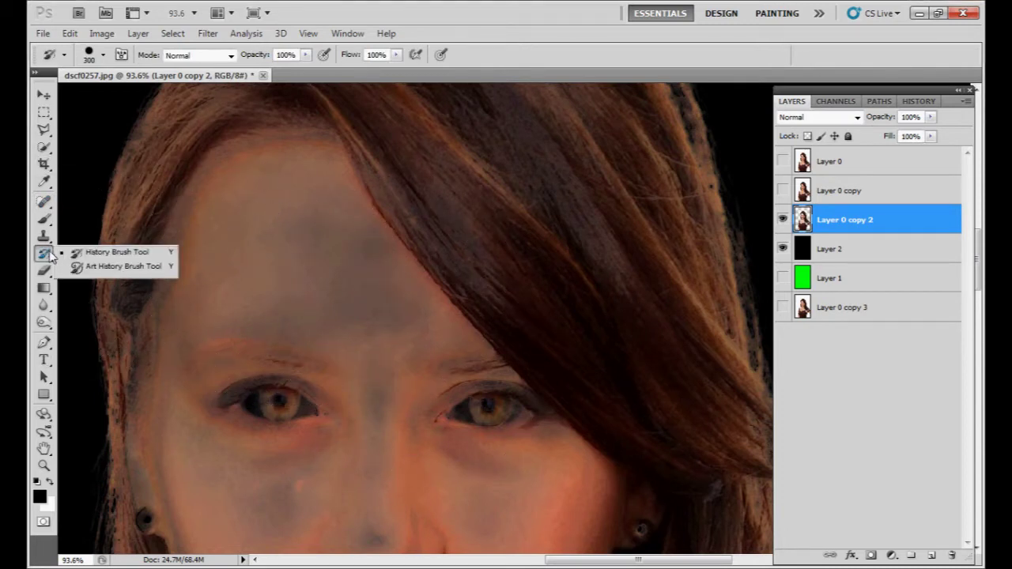
left_click(102, 256)
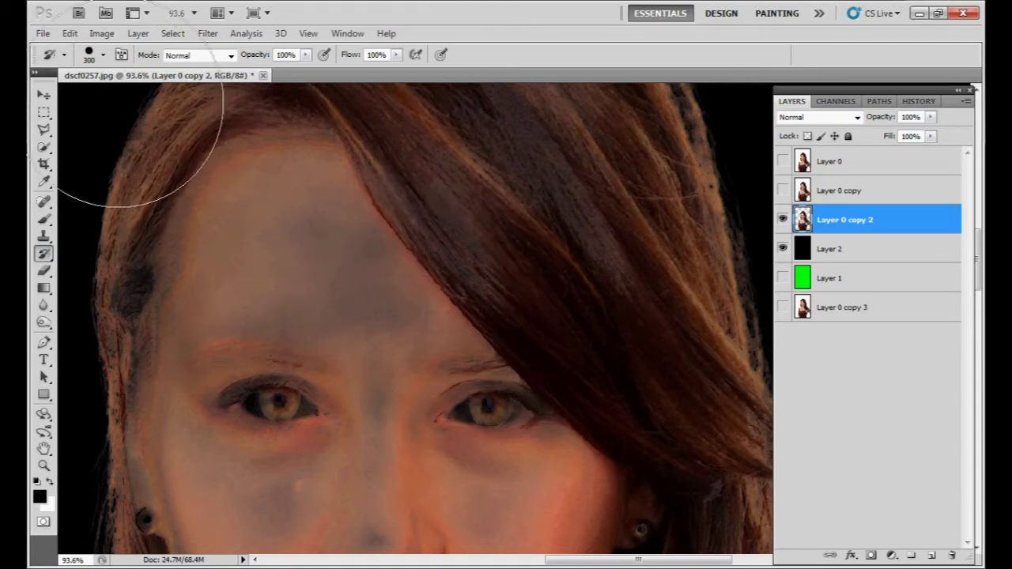
left_click(94, 60)
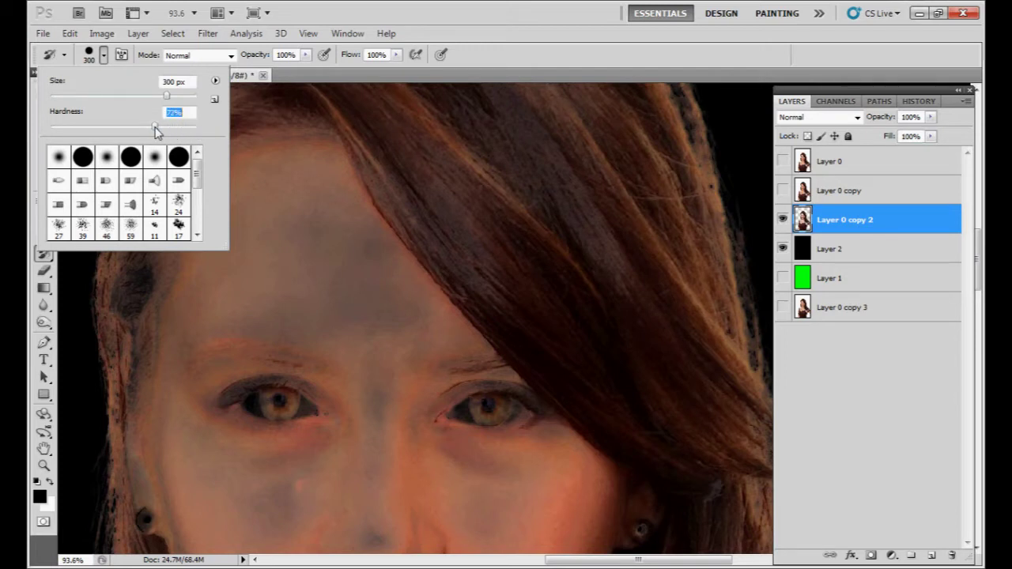
left_click(103, 61)
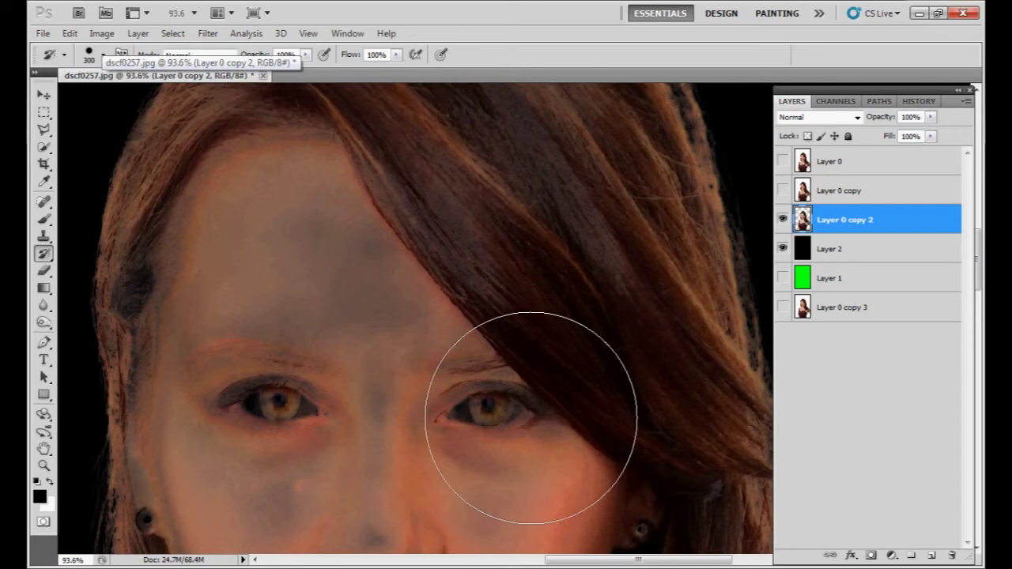
key("ctrl+minus")
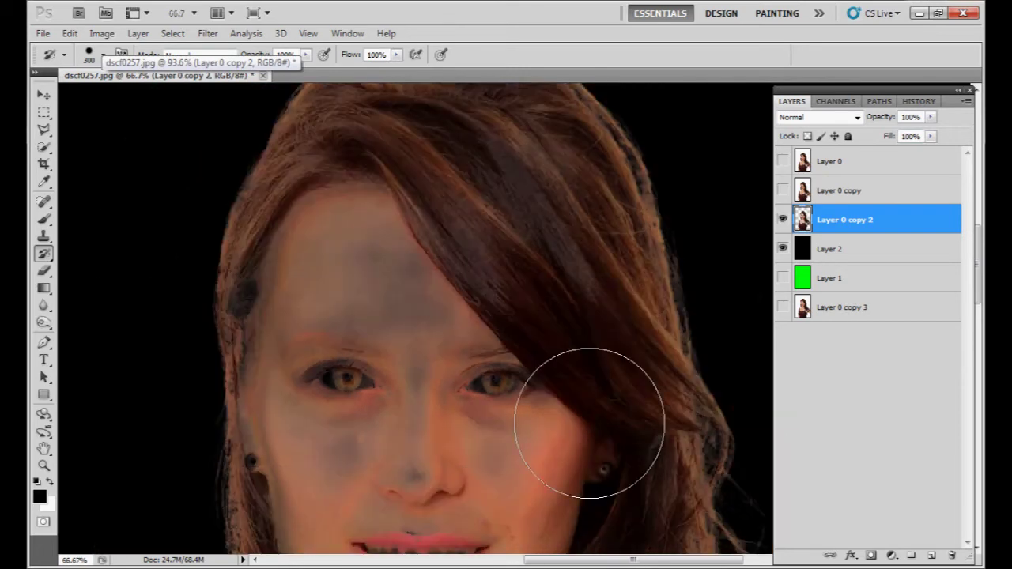
- Restore the semi-transparent forehead, eyes, nose, cheeks and mouth on Layer 0 copy 2 with the History Brush
left_click_drag(474, 388, 472, 304)
mouse_move(463, 267)
left_mouse_down()
mouse_move(418, 319)
mouse_move(422, 343)
mouse_move(461, 356)
mouse_move(505, 332)
mouse_move(517, 282)
mouse_move(501, 235)
mouse_move(469, 221)
mouse_move(424, 242)
mouse_move(401, 297)
mouse_move(447, 198)
left_mouse_up()
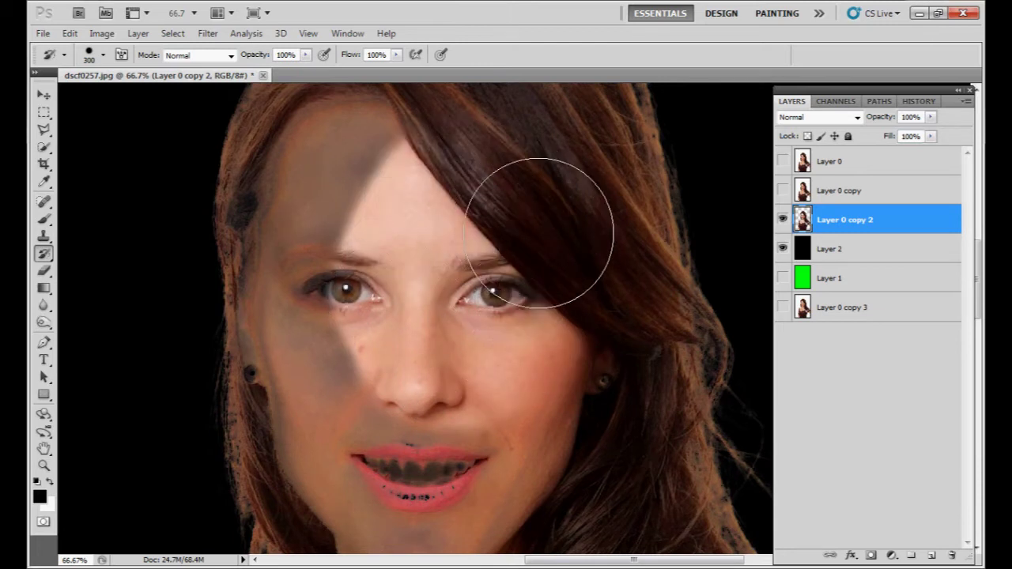
mouse_move(410, 372)
left_mouse_down()
mouse_move(424, 451)
mouse_move(471, 427)
mouse_move(505, 389)
mouse_move(521, 335)
mouse_move(553, 370)
mouse_move(552, 396)
mouse_move(564, 321)
mouse_move(520, 206)
left_mouse_up()
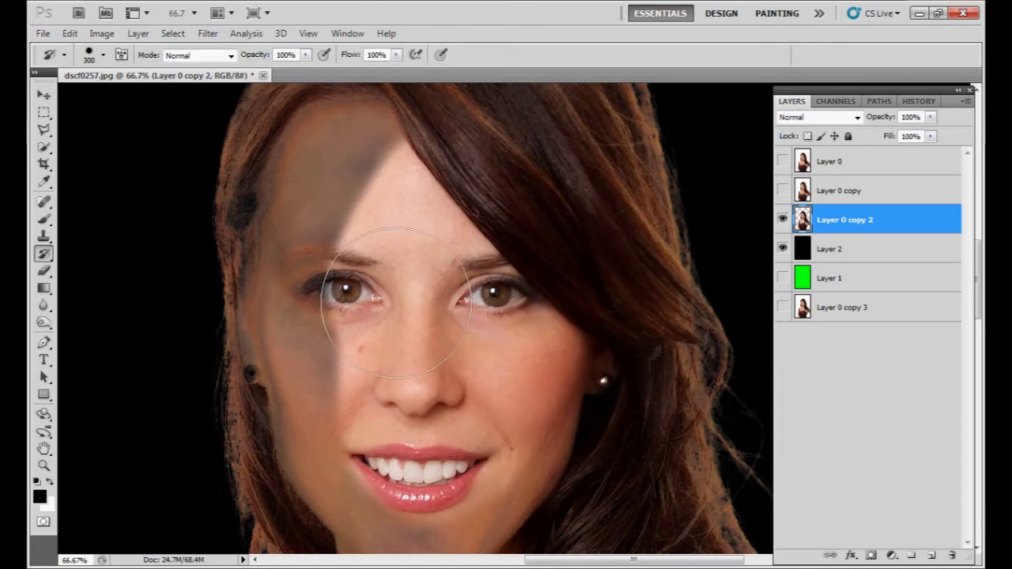
mouse_move(466, 473)
left_mouse_down()
mouse_move(371, 491)
mouse_move(332, 442)
mouse_move(320, 309)
mouse_move(400, 215)
mouse_move(473, 311)
mouse_move(502, 333)
mouse_move(479, 269)
mouse_move(440, 260)
mouse_move(451, 260)
mouse_move(391, 277)
mouse_move(389, 397)
mouse_move(389, 355)
left_mouse_up()
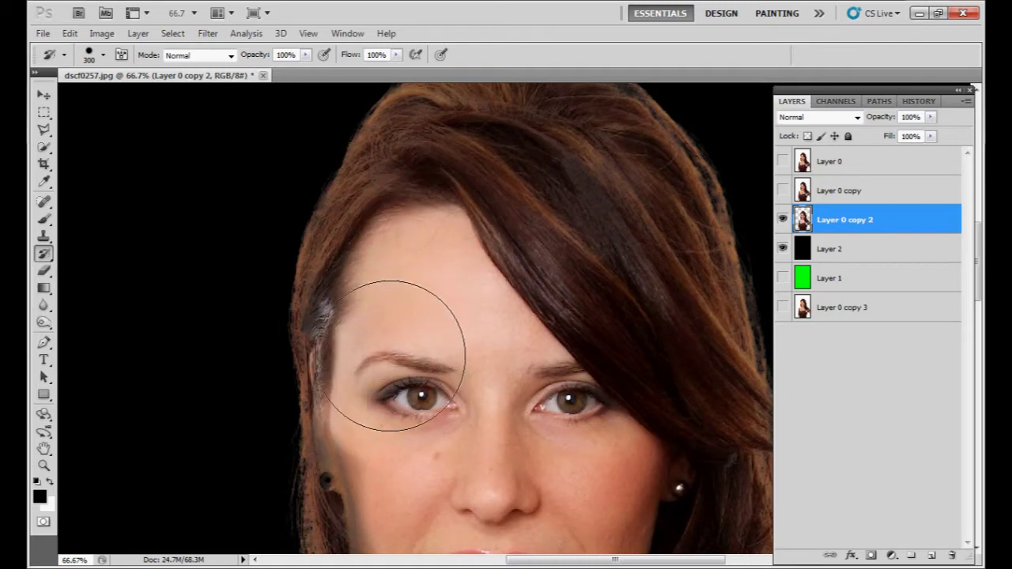
mouse_move(441, 422)
left_mouse_down()
mouse_move(456, 317)
mouse_move(419, 343)
mouse_move(415, 312)
left_mouse_up()
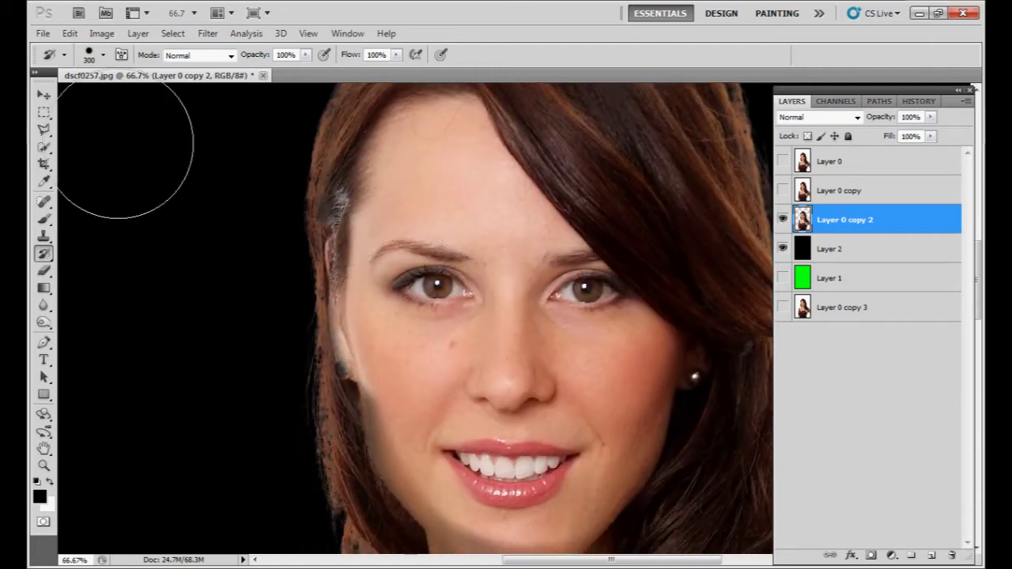
- Check the brush settings and restore the ear, cheek edge, jaw, chin and upper neck with the History Brush
left_click(103, 54)
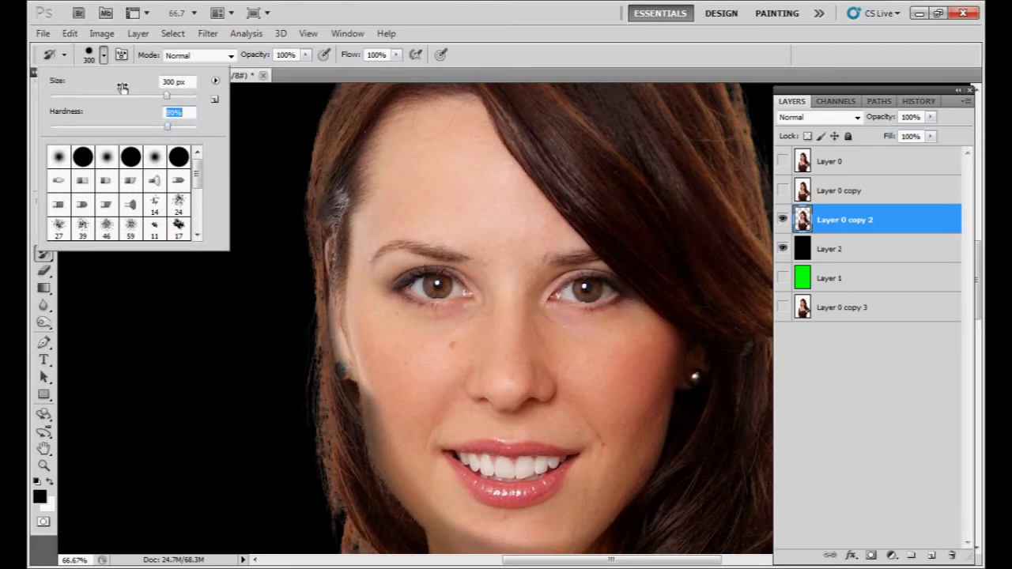
left_click(103, 57)
mouse_move(422, 330)
left_mouse_down()
mouse_move(416, 319)
mouse_move(425, 365)
mouse_move(412, 318)
mouse_move(410, 333)
left_mouse_up()
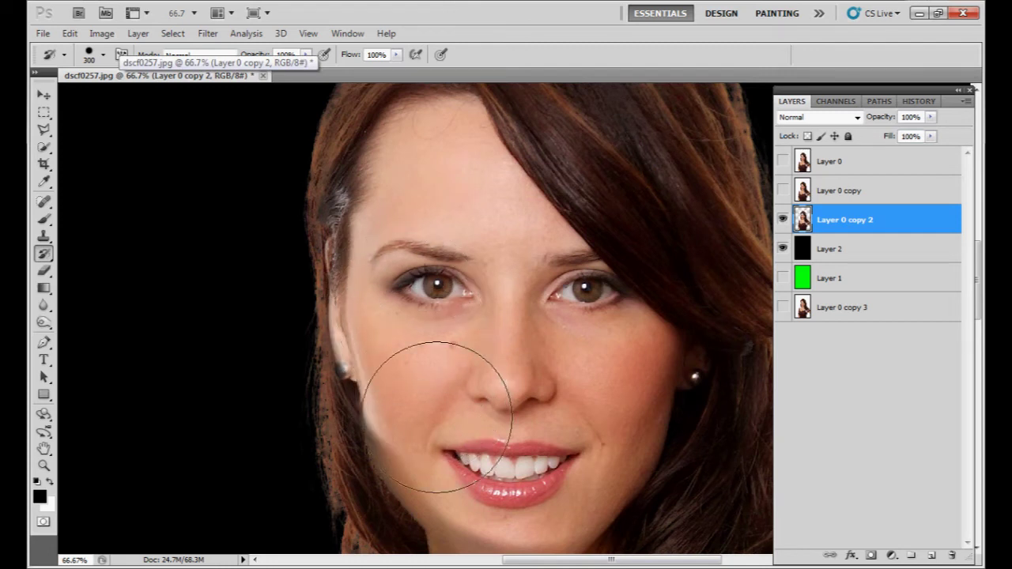
left_click_drag(554, 444, 553, 238)
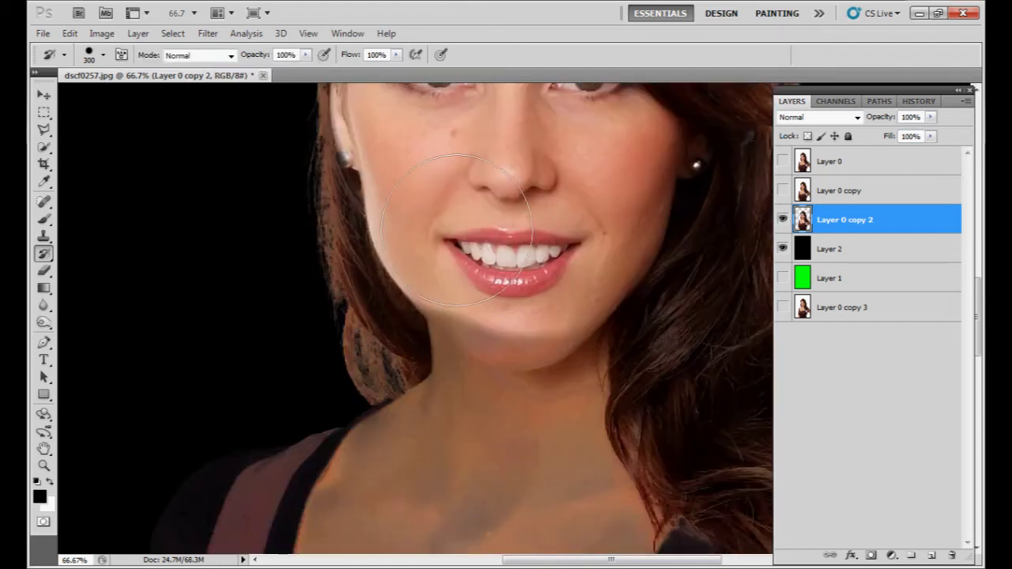
mouse_move(524, 383)
left_mouse_down()
mouse_move(564, 306)
mouse_move(555, 392)
mouse_move(528, 434)
mouse_move(497, 339)
left_mouse_up()
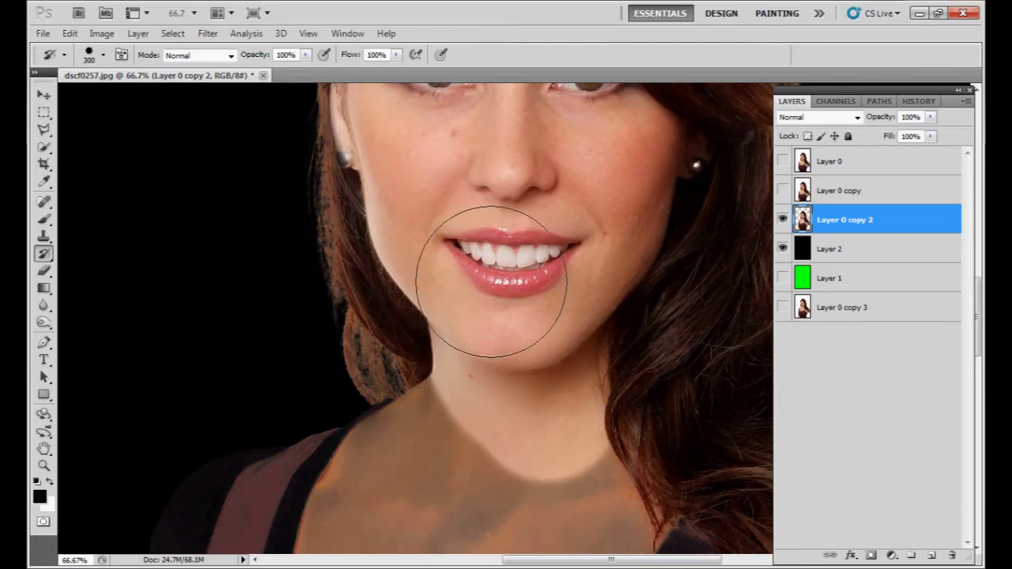
- Restore the solid inner hair along the crown and the swept fringe with the 300 px History Brush
left_click_drag(550, 268, 426, 282)
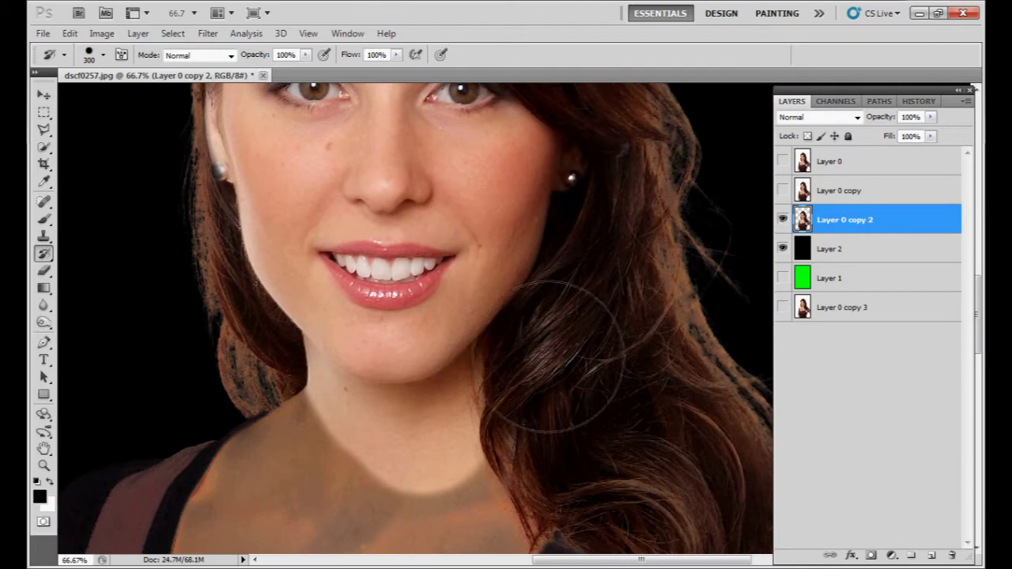
left_click_drag(520, 282, 494, 423)
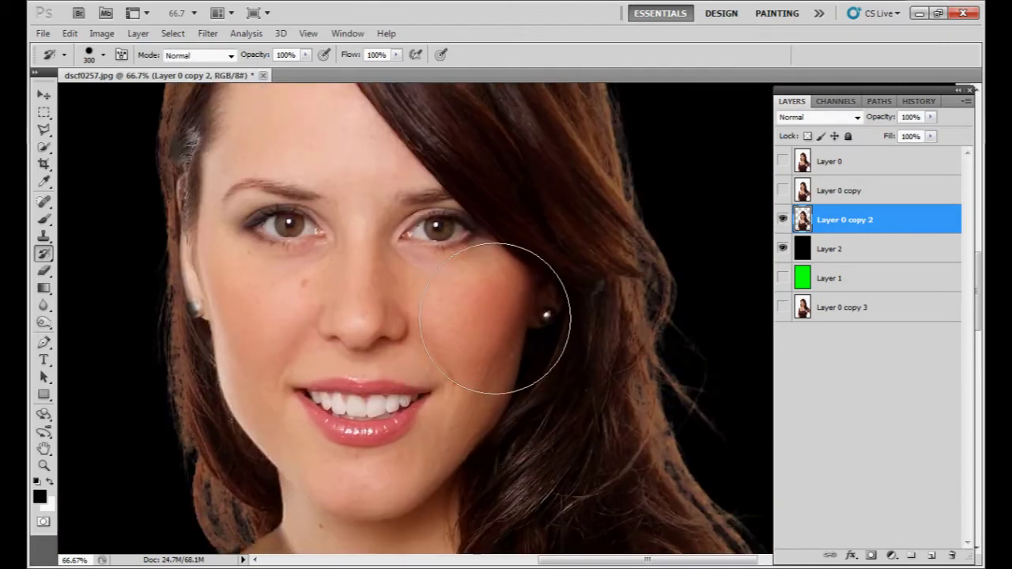
left_click_drag(468, 268, 475, 404)
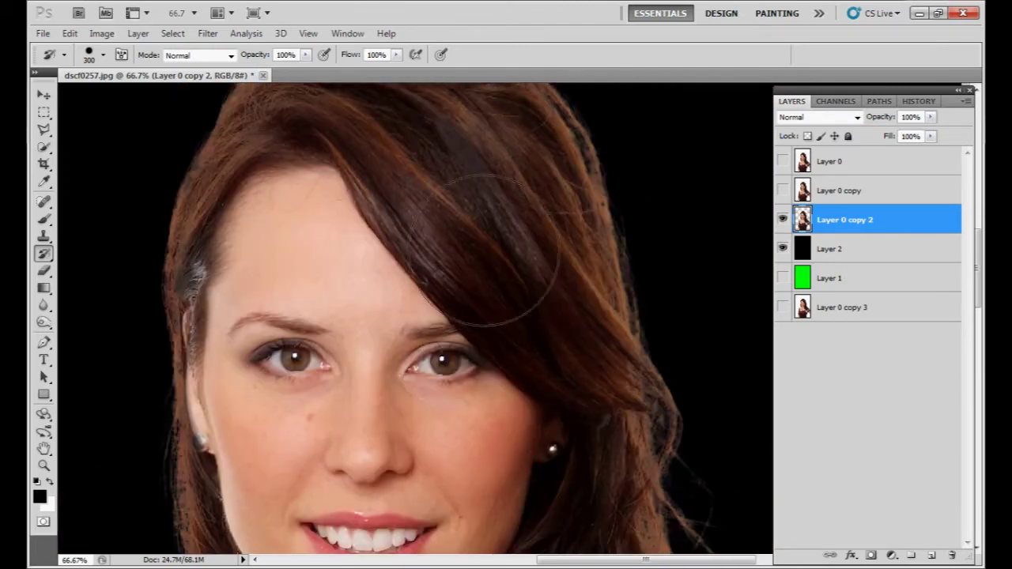
left_click_drag(484, 249, 470, 365)
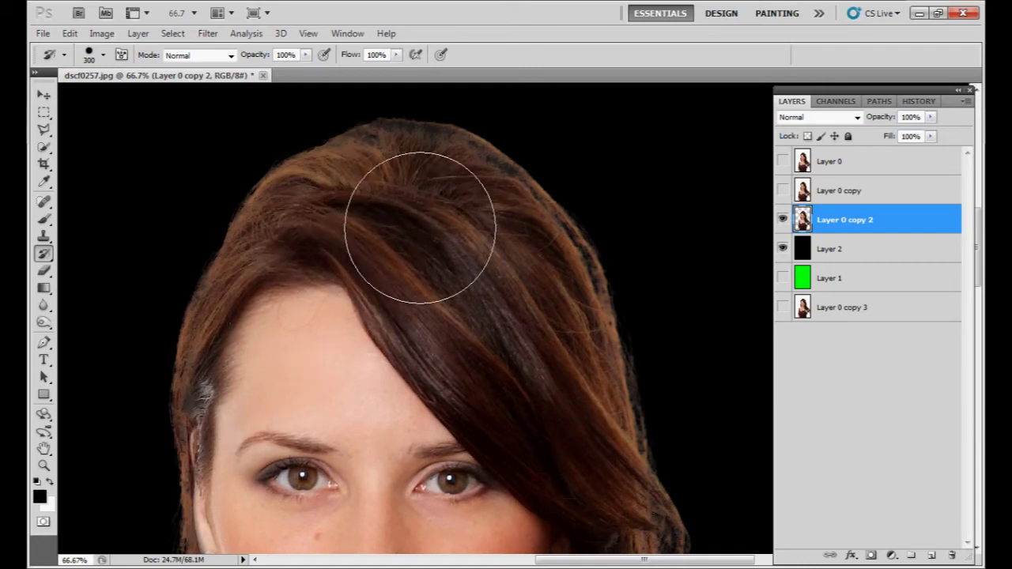
mouse_move(380, 214)
left_mouse_down()
mouse_move(409, 203)
mouse_move(444, 215)
mouse_move(452, 204)
mouse_move(482, 258)
mouse_move(448, 208)
mouse_move(432, 199)
mouse_move(413, 208)
mouse_move(413, 198)
mouse_move(441, 196)
mouse_move(388, 210)
mouse_move(422, 201)
mouse_move(452, 214)
mouse_move(400, 198)
mouse_move(374, 215)
mouse_move(377, 253)
mouse_move(361, 215)
mouse_move(350, 222)
mouse_move(462, 257)
left_mouse_up()
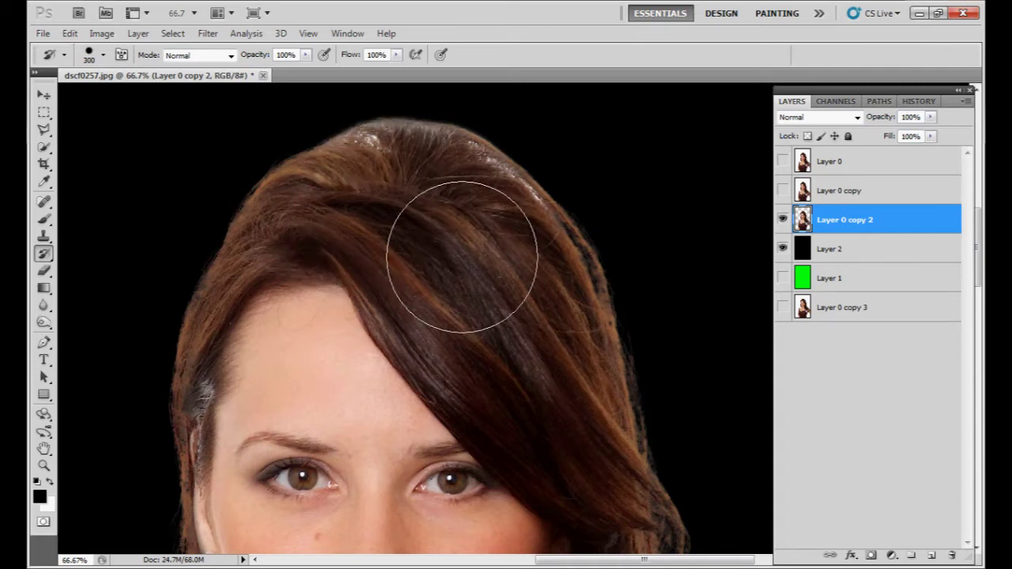
left_click_drag(501, 373, 541, 382)
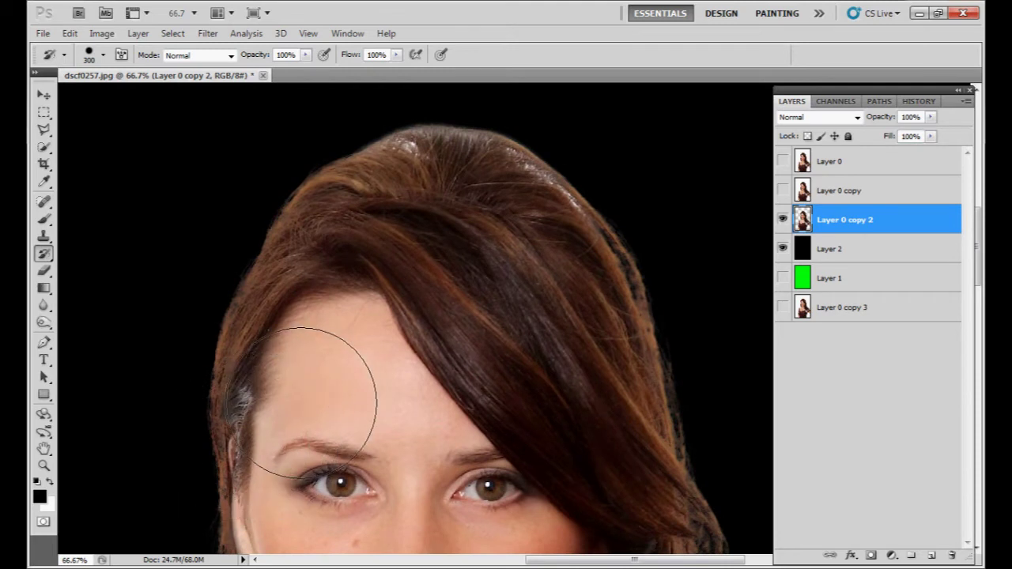
- Reduce the brush to 90 px and examine the outer hair edges up close, ending with the whole image in view
key("bracketleft")
key("bracketleft")
key("bracketleft")
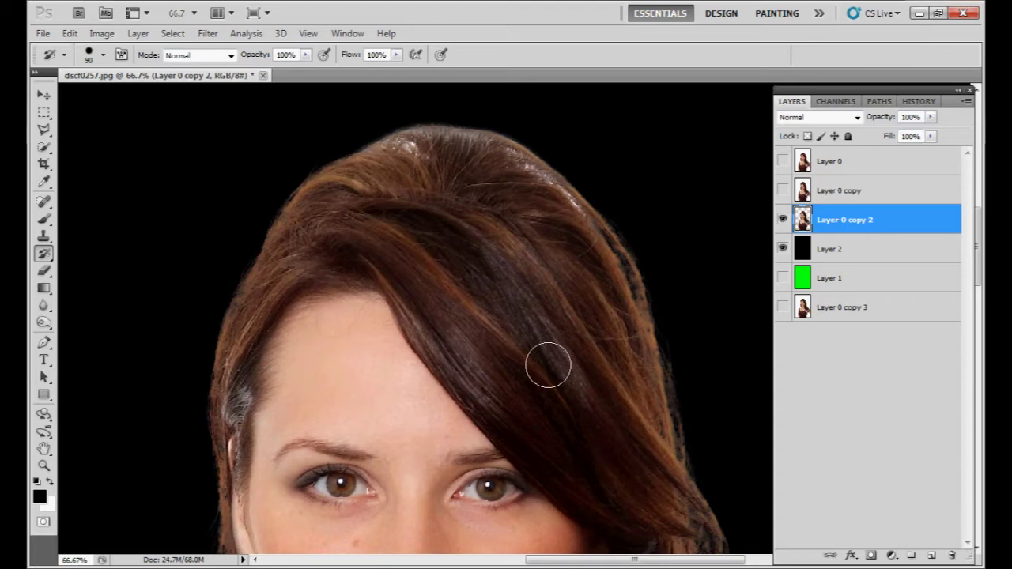
left_click_drag(548, 366, 417, 250)
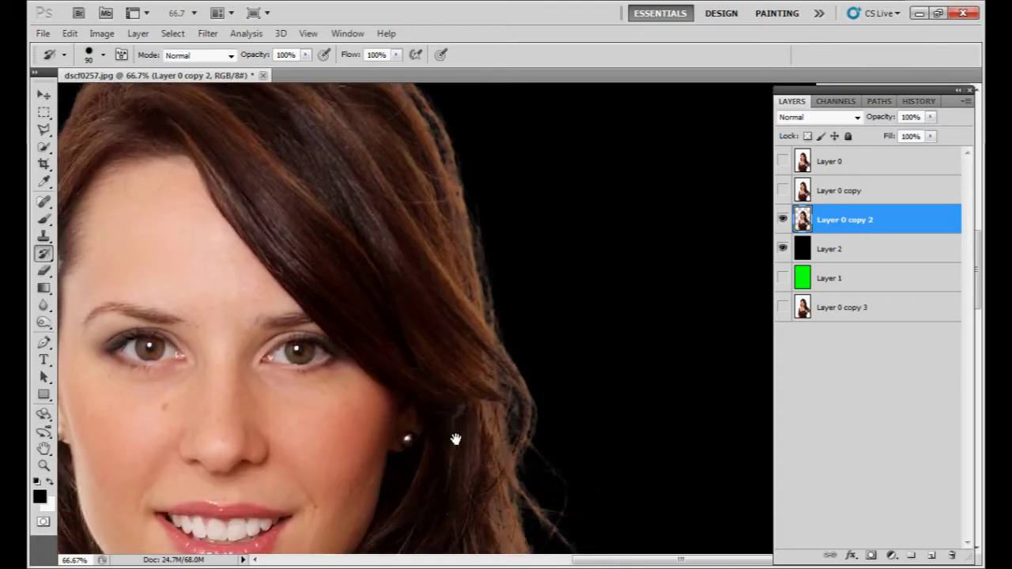
left_click_drag(455, 439, 416, 226)
left_click_drag(372, 289, 309, 420)
left_click_drag(368, 307, 473, 407)
left_click_drag(428, 281, 422, 523)
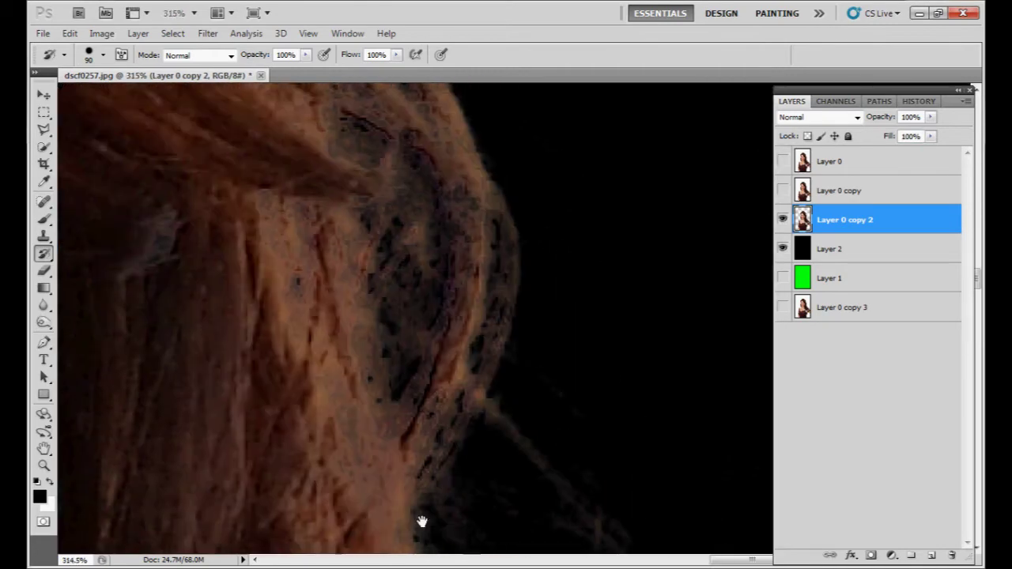
left_click_drag(411, 317, 341, 495)
left_click_drag(346, 207, 403, 455)
left_click_drag(358, 225, 218, 187)
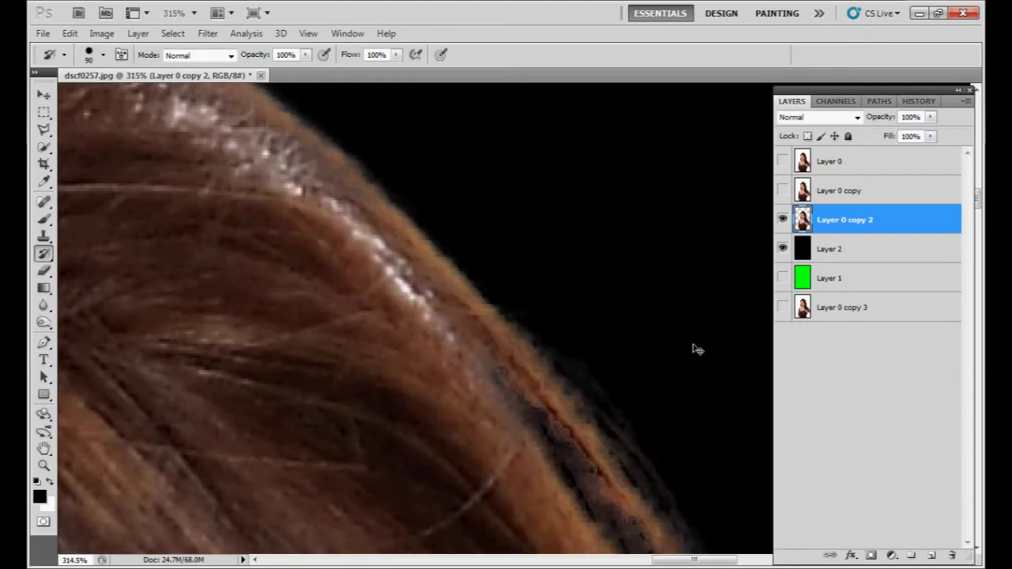
key("ctrl+0")
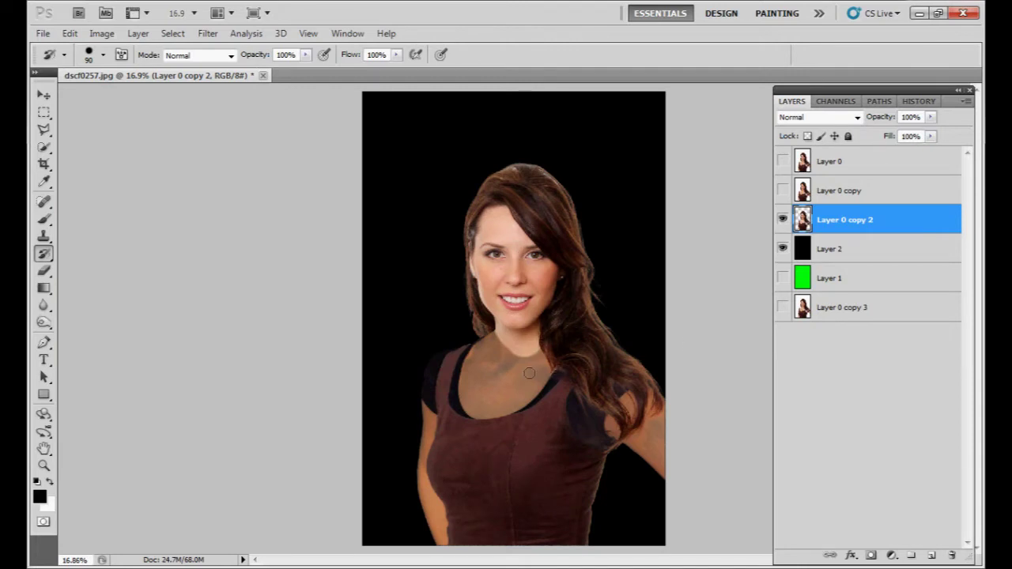
- Restore the chest skin, brown dress and inner parts of the white shirt with a 500 px History Brush
key("p")
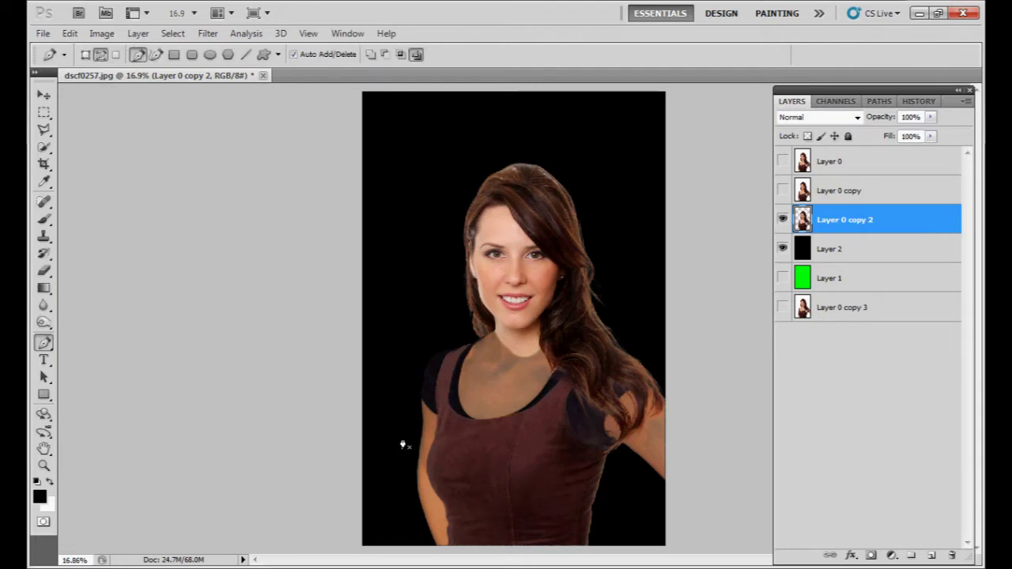
key("b")
key("y")
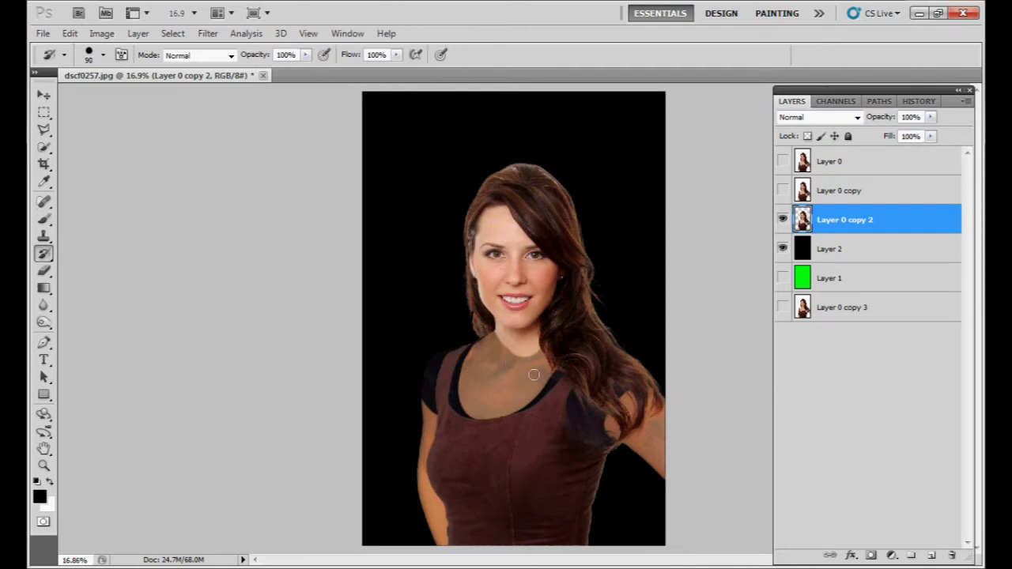
mouse_move(526, 360)
left_mouse_down()
mouse_move(515, 464)
mouse_move(542, 388)
mouse_move(550, 433)
mouse_move(535, 501)
mouse_move(502, 480)
mouse_move(497, 372)
mouse_move(508, 366)
mouse_move(484, 395)
left_mouse_up()
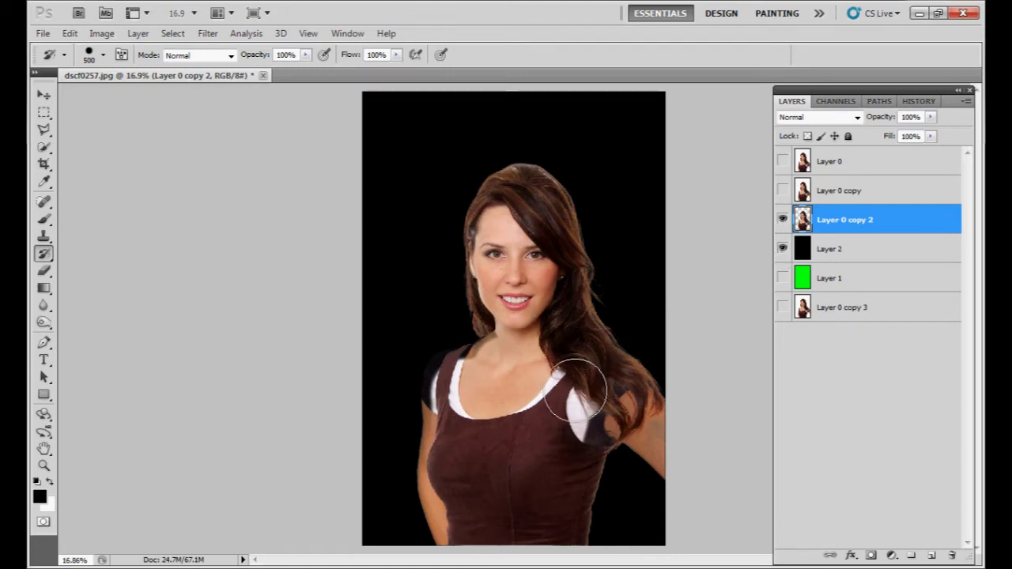
mouse_move(575, 390)
left_mouse_down()
mouse_move(597, 396)
mouse_move(556, 431)
left_mouse_up()
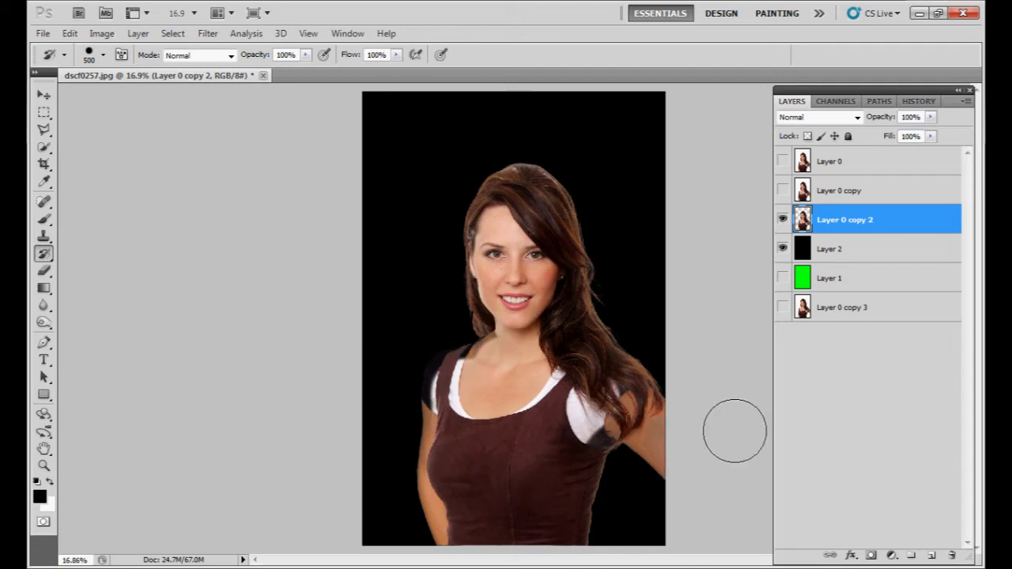
- Show only Layer 0 copy, make it the active layer and desaturate it
left_click(783, 250)
left_click(783, 190)
left_click(830, 198)
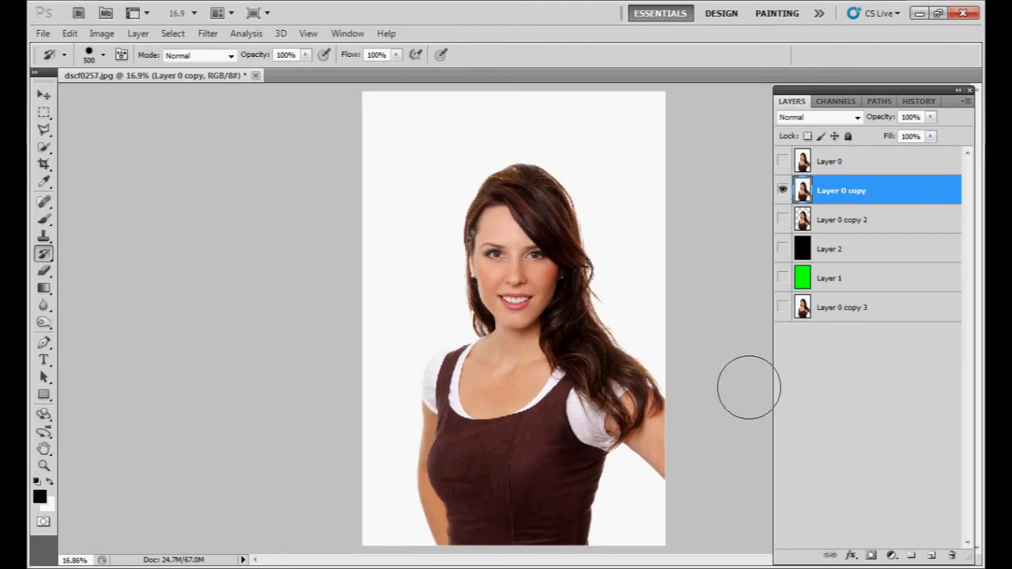
key("ctrl+shift+u")
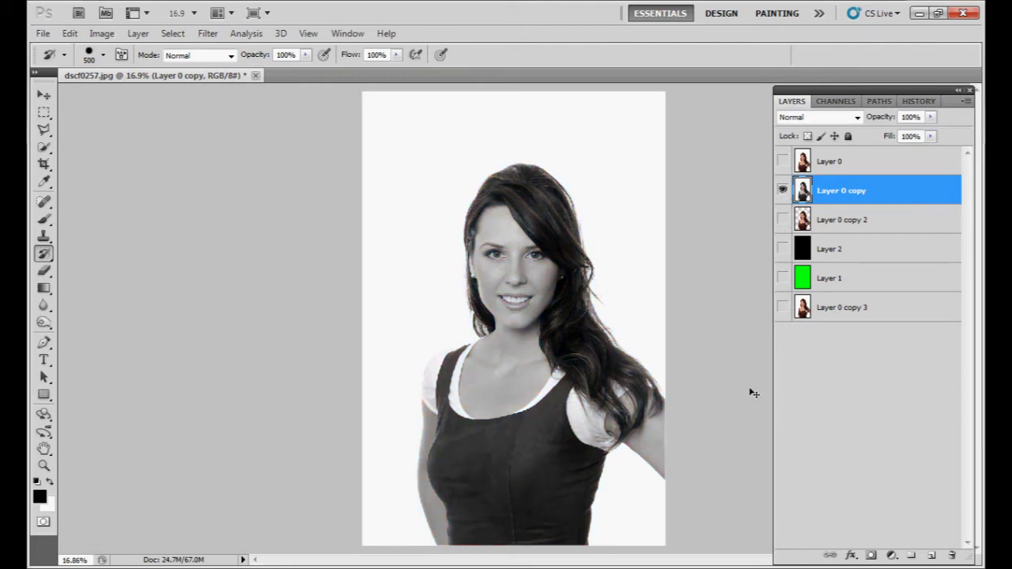
- Apply Levels to Layer 0 copy with input values 233, 0.28 and 252 to turn the woman into a black silhouette
key("ctrl+l")
left_click_drag(640, 231, 820, 222)
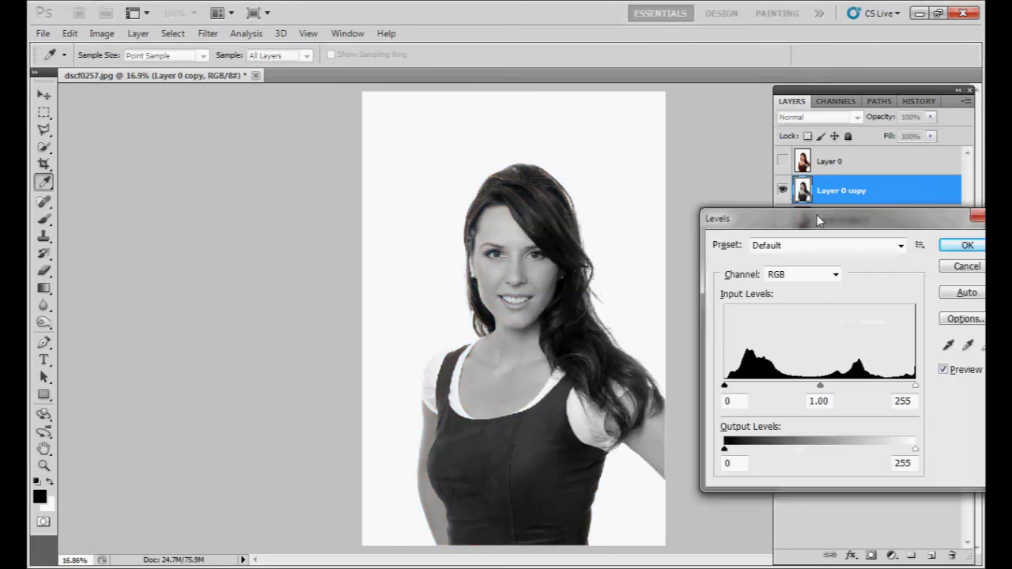
left_click_drag(725, 388, 909, 388)
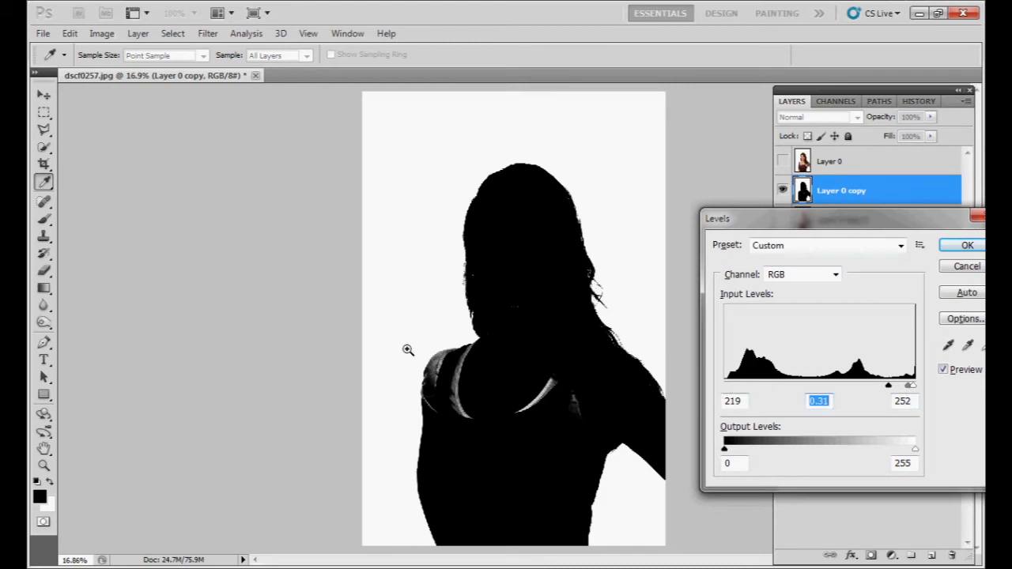
left_click_drag(407, 350, 473, 428)
left_click_drag(480, 337, 399, 371)
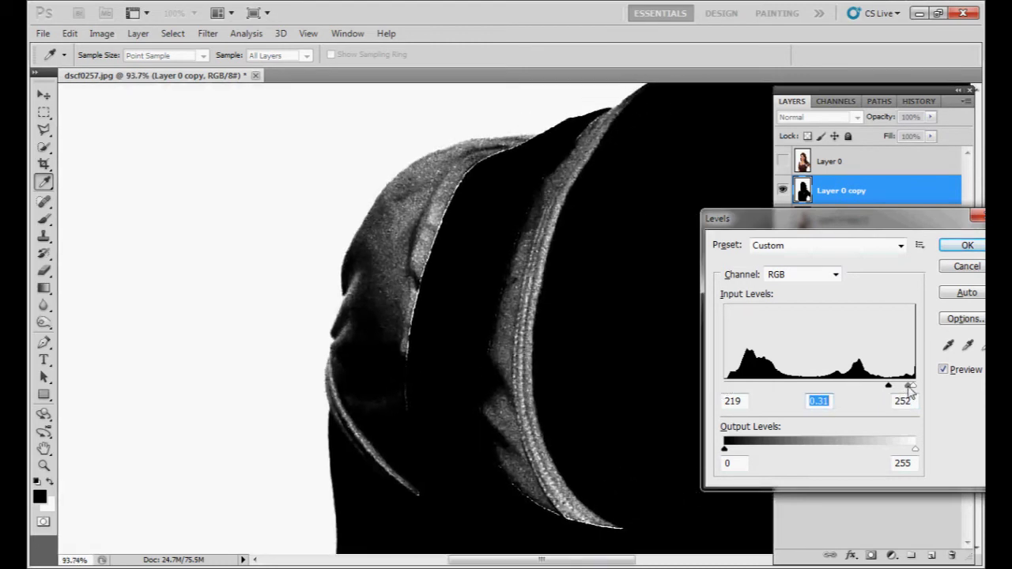
left_click_drag(910, 388, 899, 391)
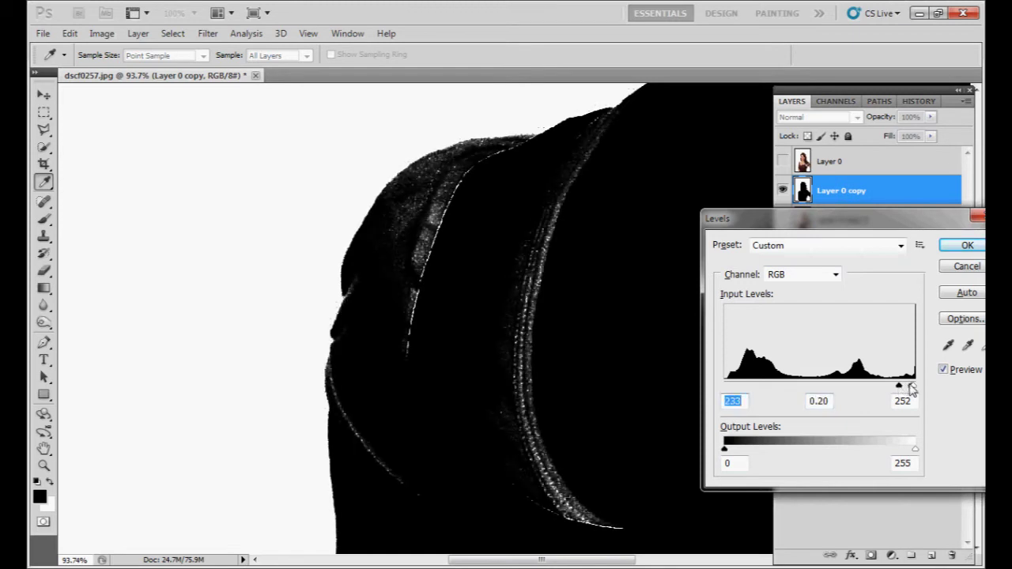
left_click_drag(912, 388, 912, 395)
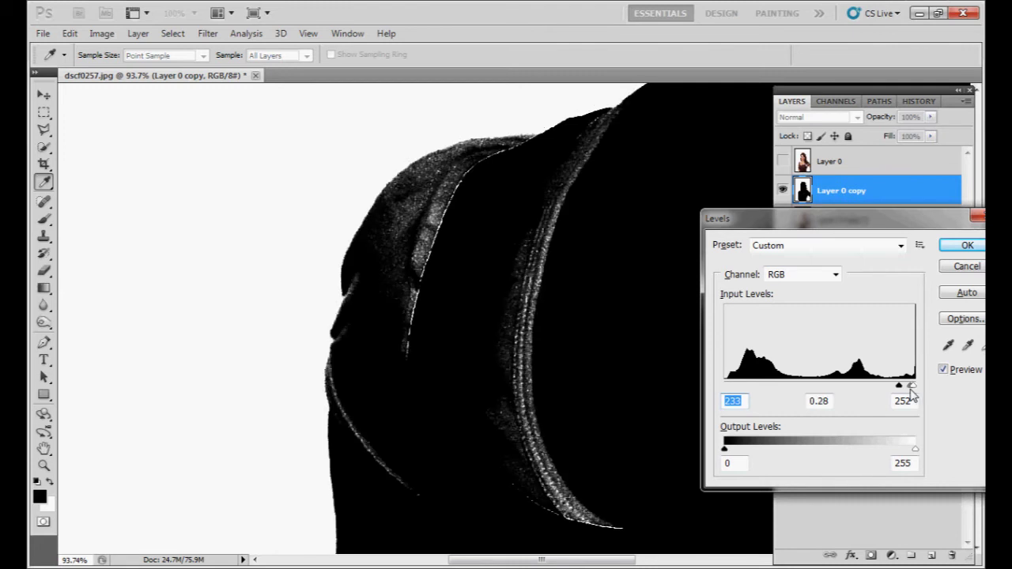
left_click(966, 247)
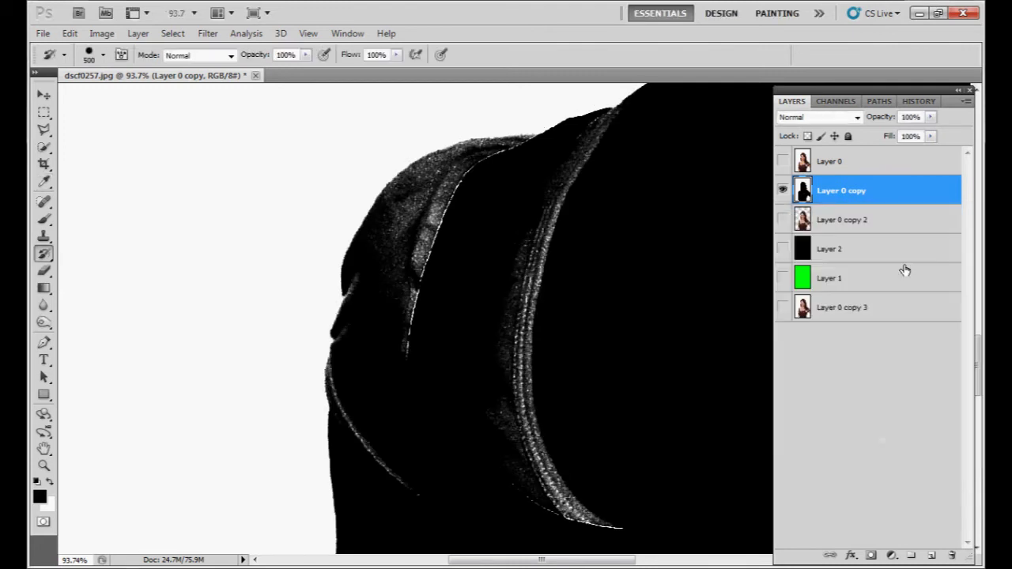
- Paint the remaining light patches on the shirt and shoulder of Layer 0 copy black with a 200 px Brush
key("ctrl+0")
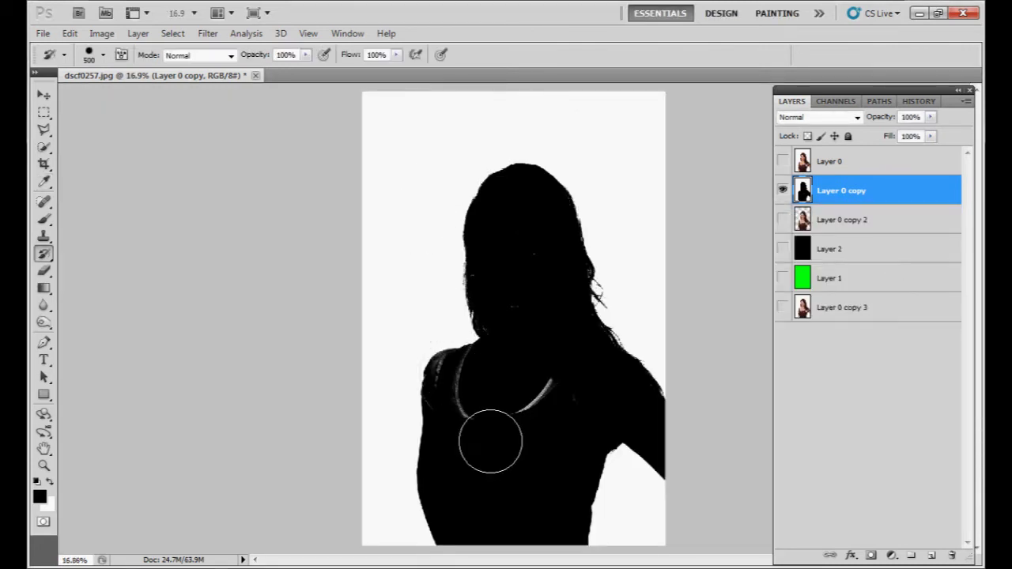
key("b")
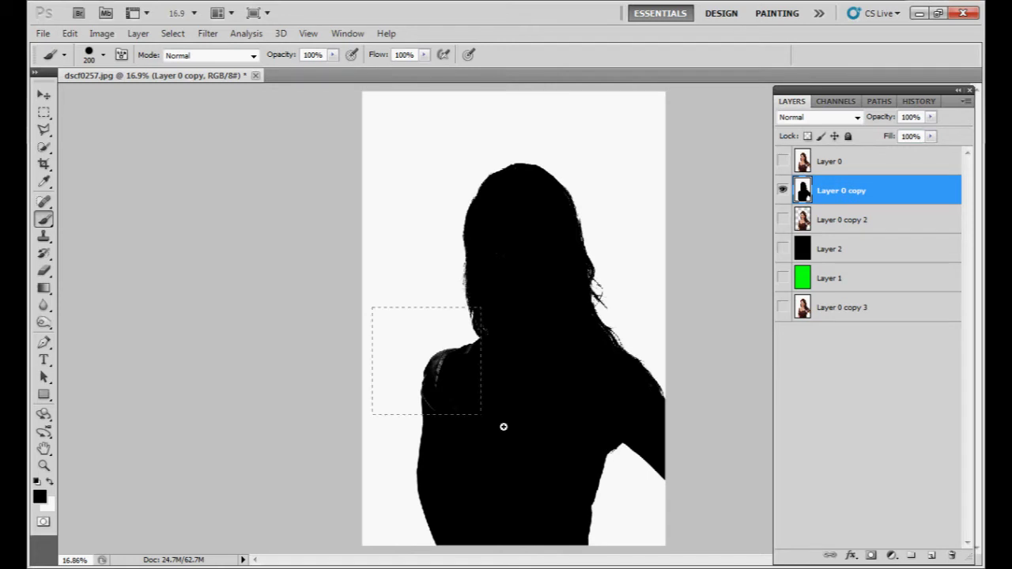
left_click_drag(504, 427, 528, 439)
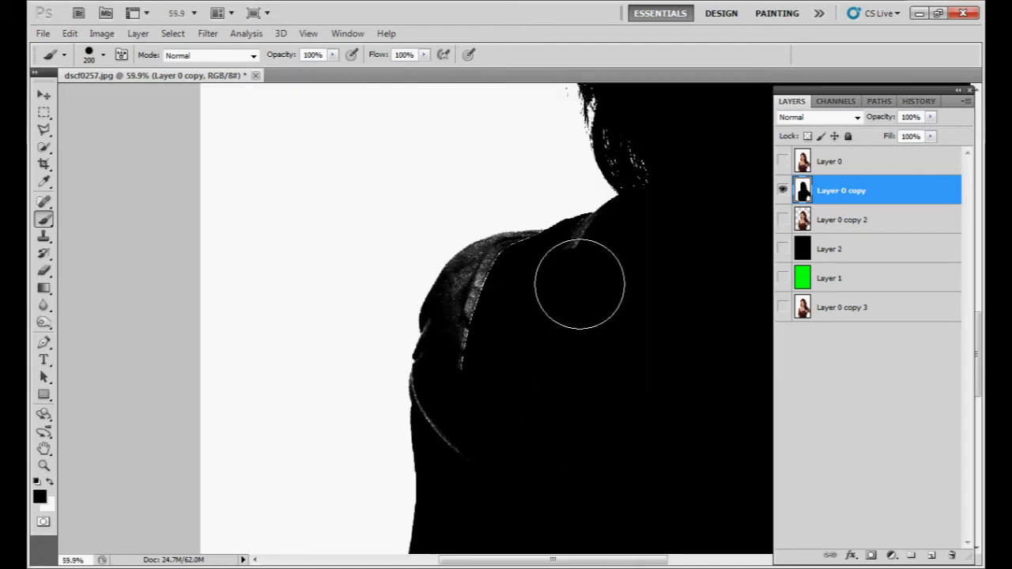
mouse_move(535, 323)
left_mouse_down()
mouse_move(507, 316)
mouse_move(488, 364)
mouse_move(491, 448)
mouse_move(463, 401)
left_mouse_up()
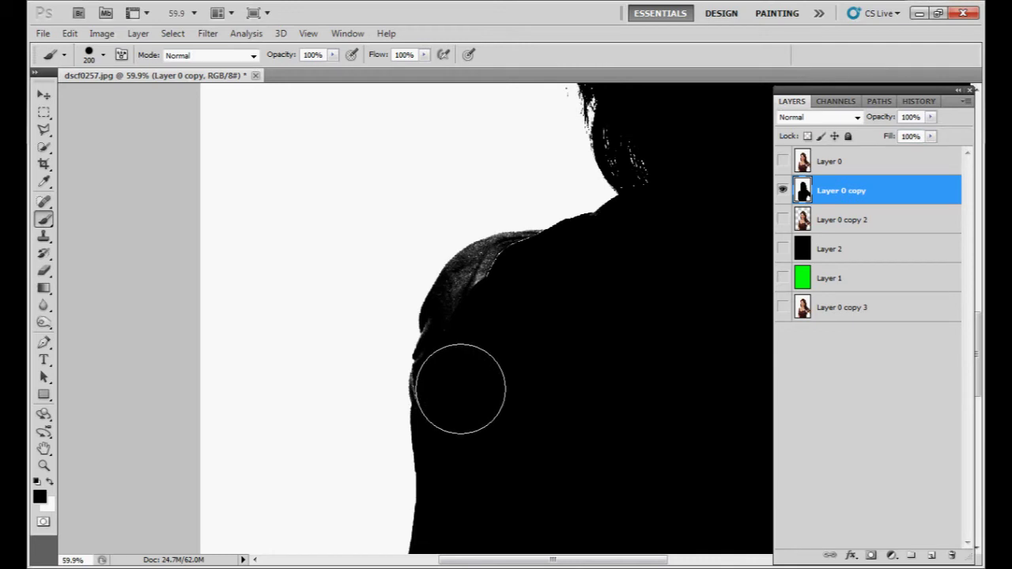
mouse_move(455, 384)
left_mouse_down()
mouse_move(502, 325)
mouse_move(484, 289)
mouse_move(528, 278)
mouse_move(488, 296)
mouse_move(465, 335)
mouse_move(468, 327)
left_mouse_up()
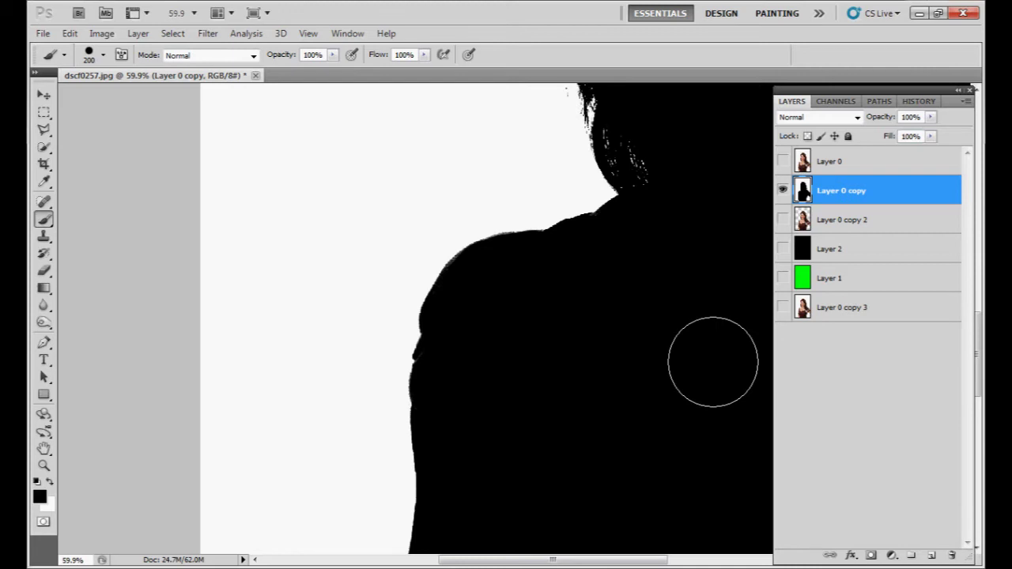
key("ctrl+0")
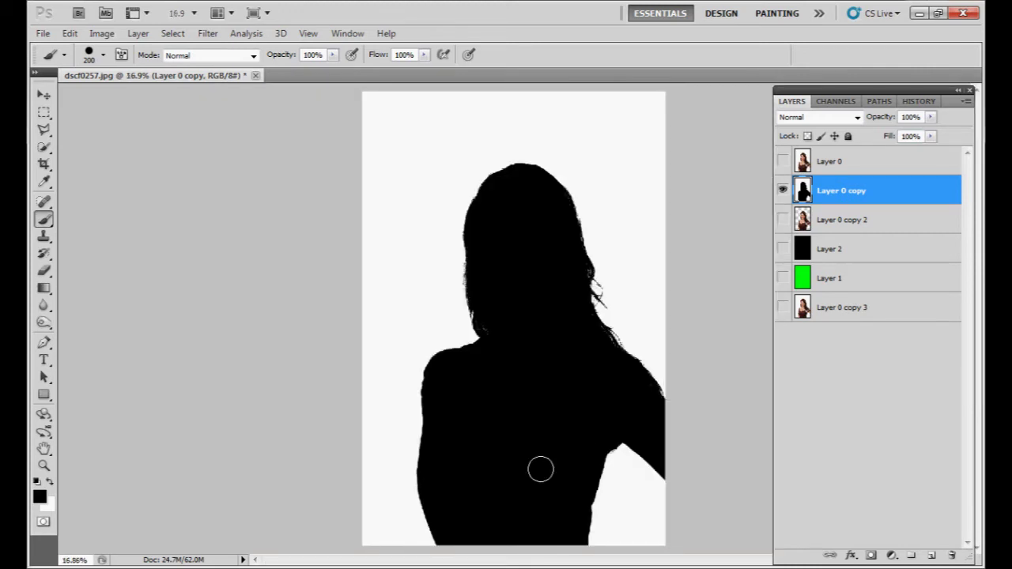
left_click_drag(589, 559, 596, 559)
left_click_drag(407, 163, 186, 475)
left_click_drag(495, 364, 264, 319)
mouse_move(416, 338)
left_mouse_down()
mouse_move(479, 278)
mouse_move(414, 368)
mouse_move(508, 349)
left_mouse_up()
key("ctrl+0")
- Apply the KillWhite filter to Layer 0 copy and load the silhouette as a selection
left_click(173, 33)
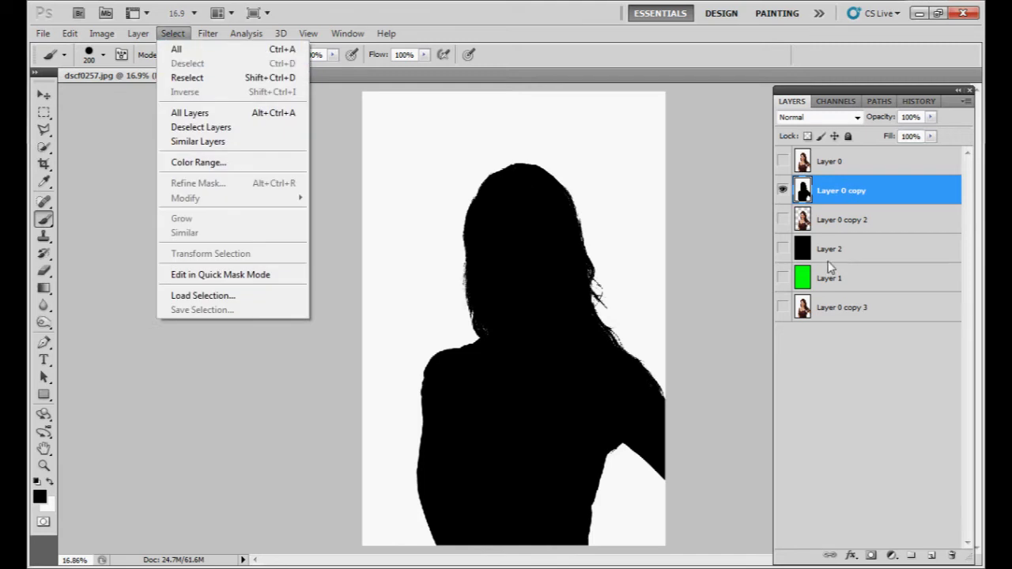
mouse_move(207, 33)
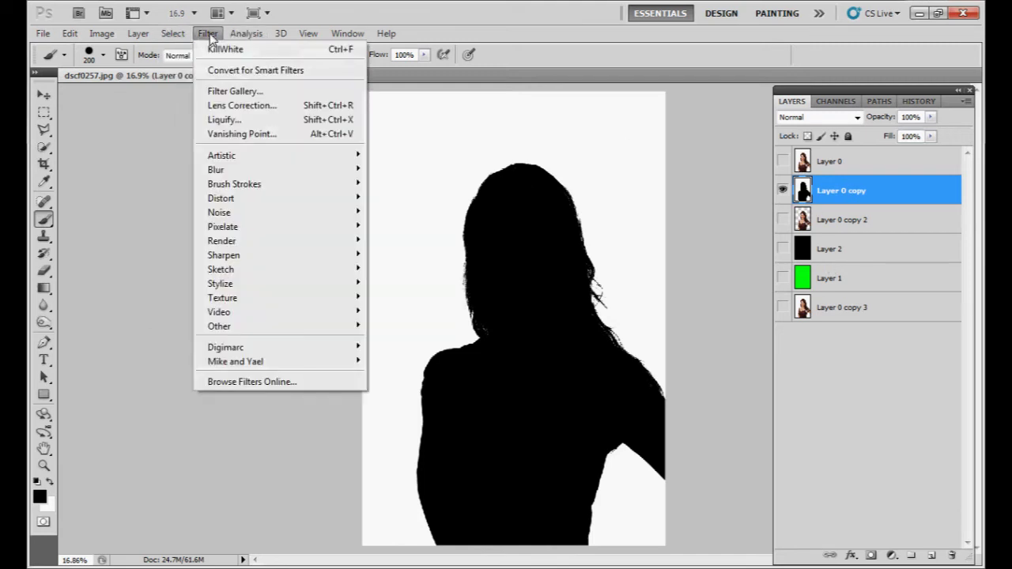
left_click(247, 51)
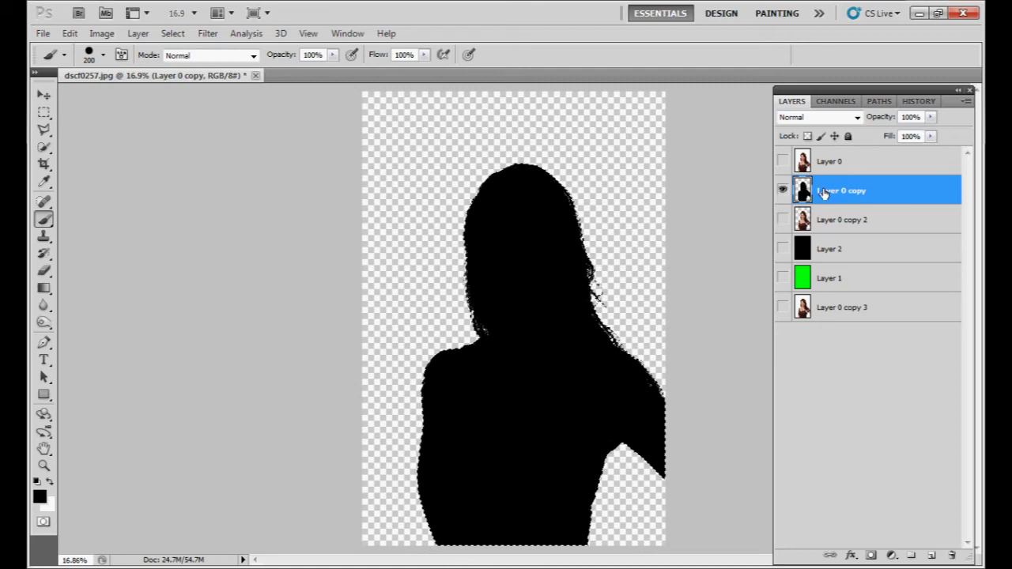
- Move Layer 0 copy 2 directly above Layer 0 copy, make it active and switch to the History Brush
left_click_drag(842, 222, 852, 182)
left_click(782, 190)
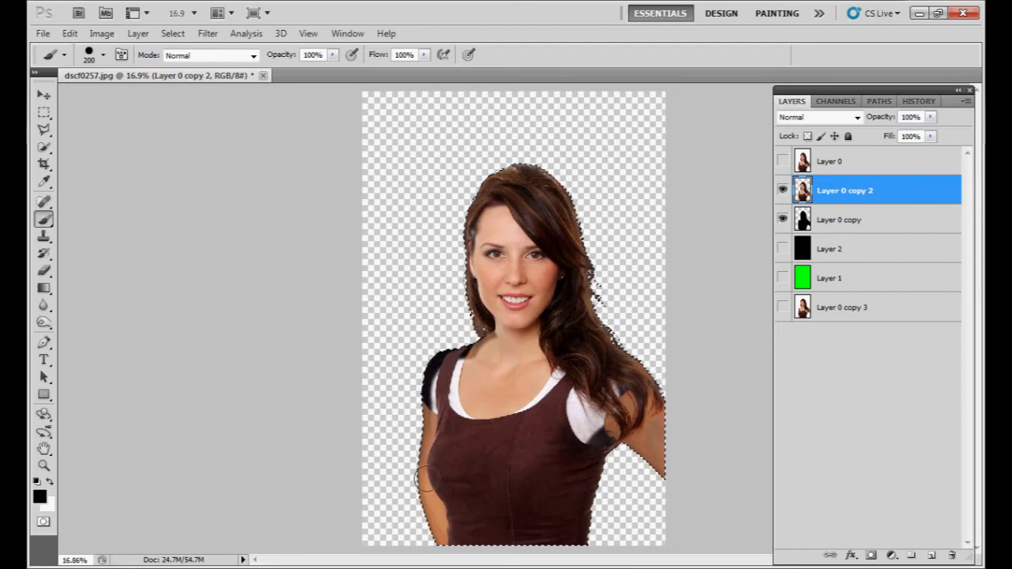
left_click(782, 190)
left_click(841, 219)
left_click(832, 194)
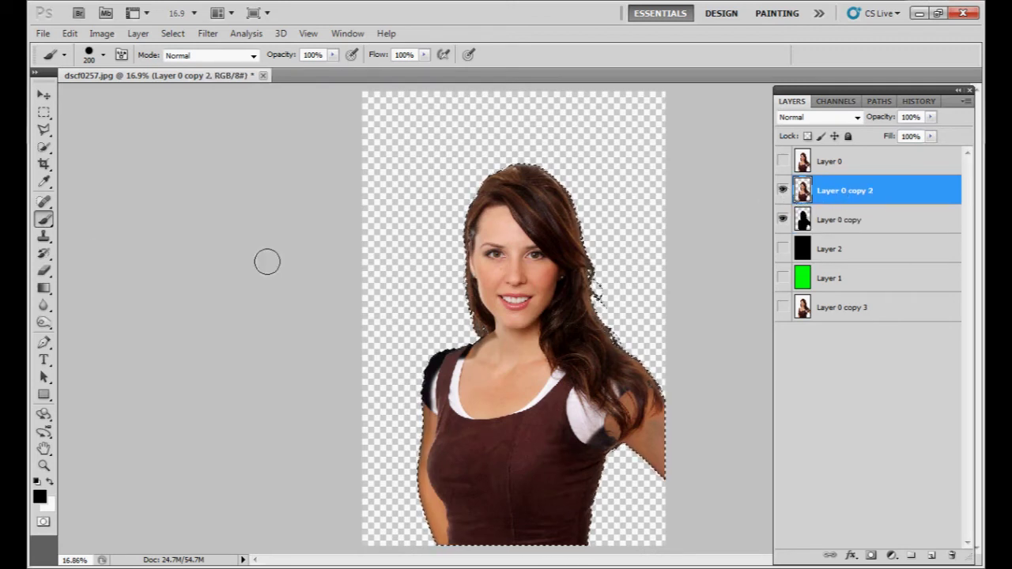
left_click(43, 253)
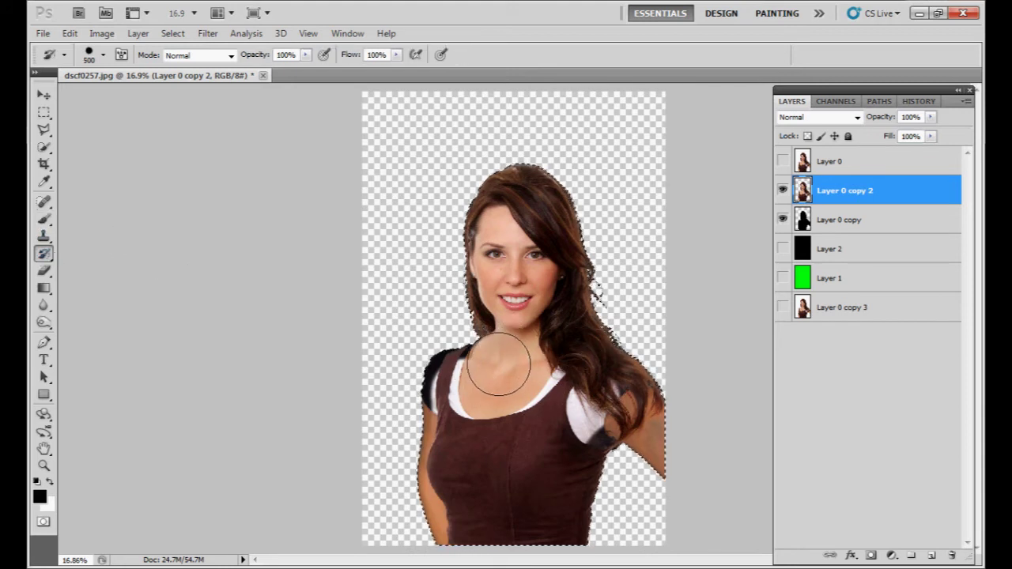
mouse_move(436, 532)
left_mouse_down()
mouse_move(551, 533)
mouse_move(621, 403)
mouse_move(663, 425)
mouse_move(680, 467)
mouse_move(628, 441)
mouse_move(661, 408)
left_mouse_up()
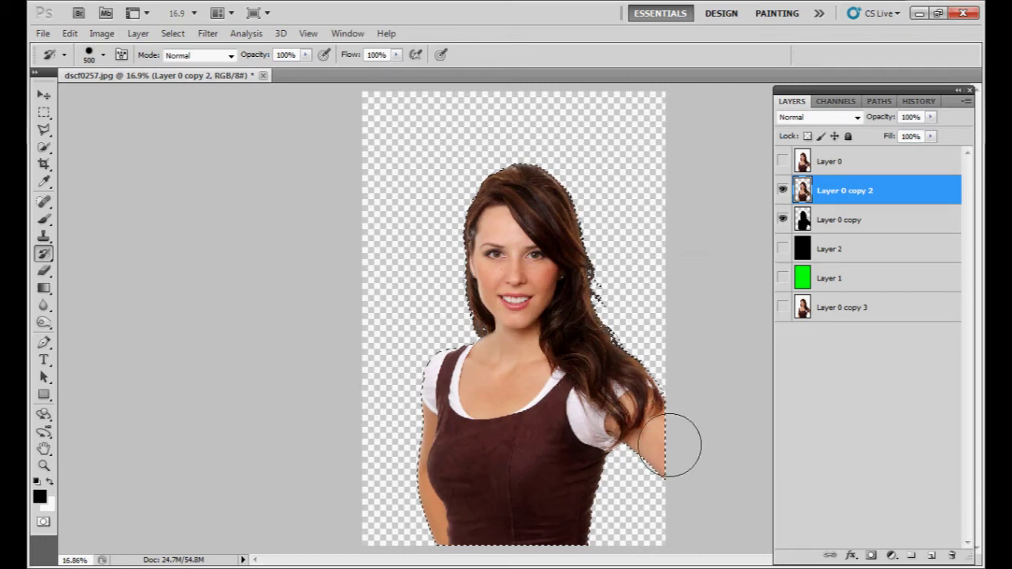
key("ctrl+space")
left_click_drag(632, 353, 686, 419)
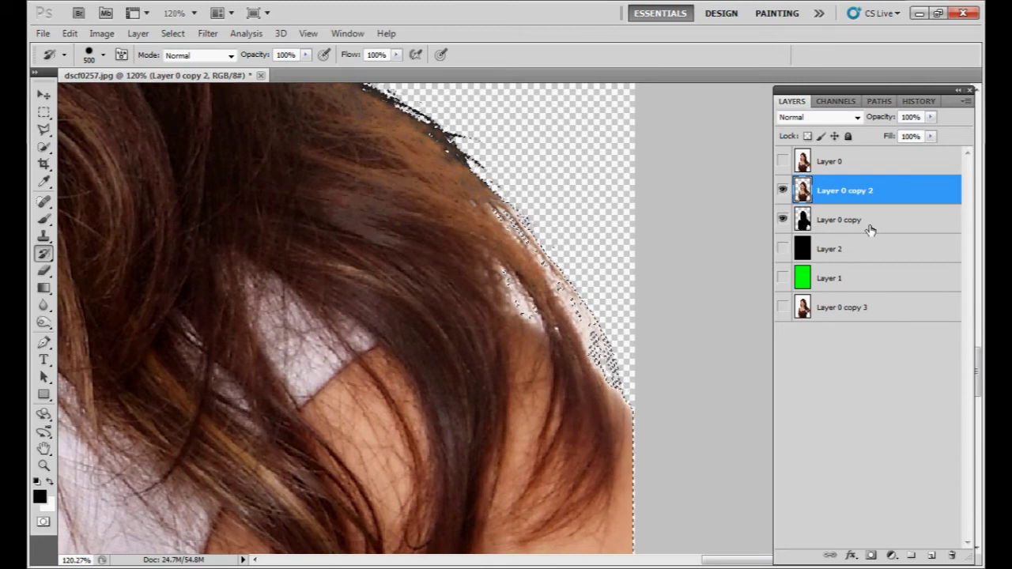
left_click(920, 101)
left_click(869, 416)
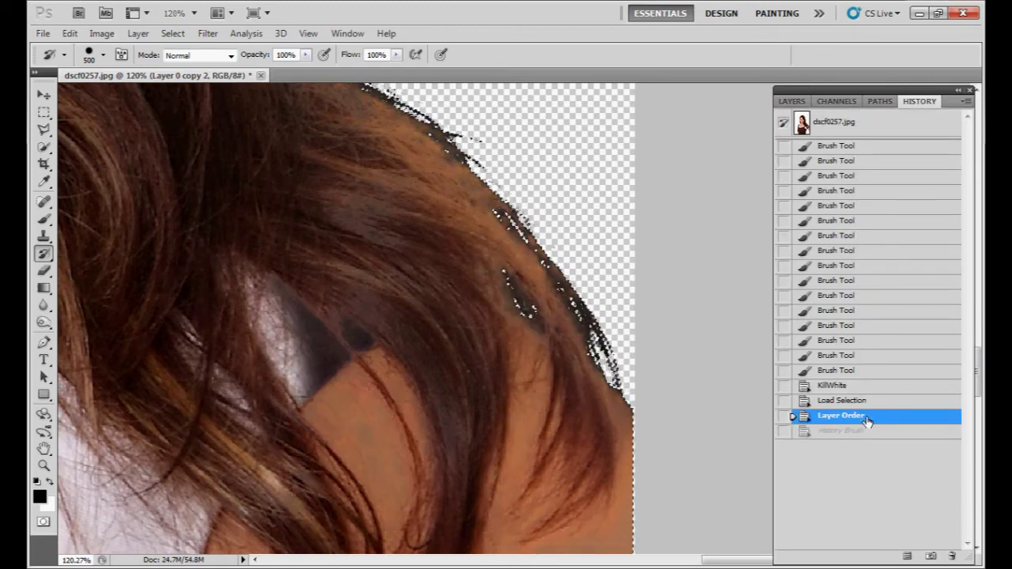
key("ctrl+z")
- Restore the sleeve, inner hair and arm skin beside the long hair with the History Brush, reducing it from 500 to 250 px
left_click(272, 460)
left_click(312, 483)
left_click(325, 495)
left_click(374, 527)
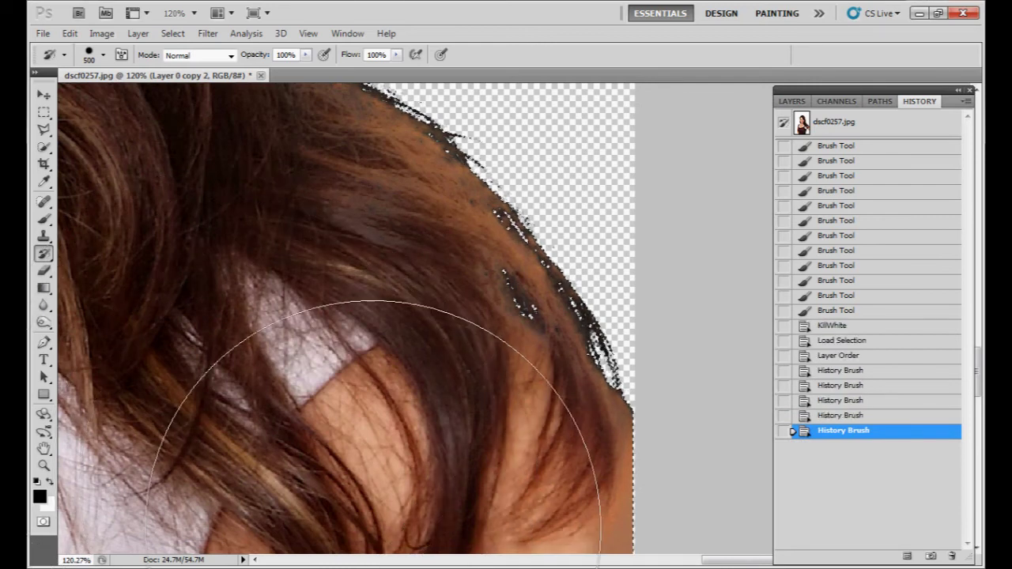
left_click(389, 539)
left_click(419, 552)
left_click(427, 563)
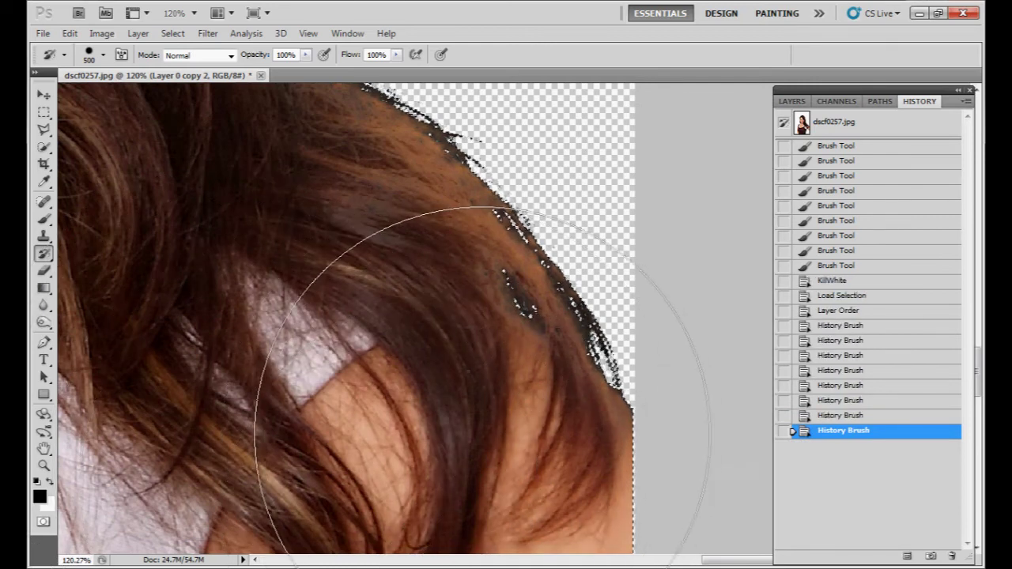
key("bracketleft")
key("bracketleft")
key("bracketleft")
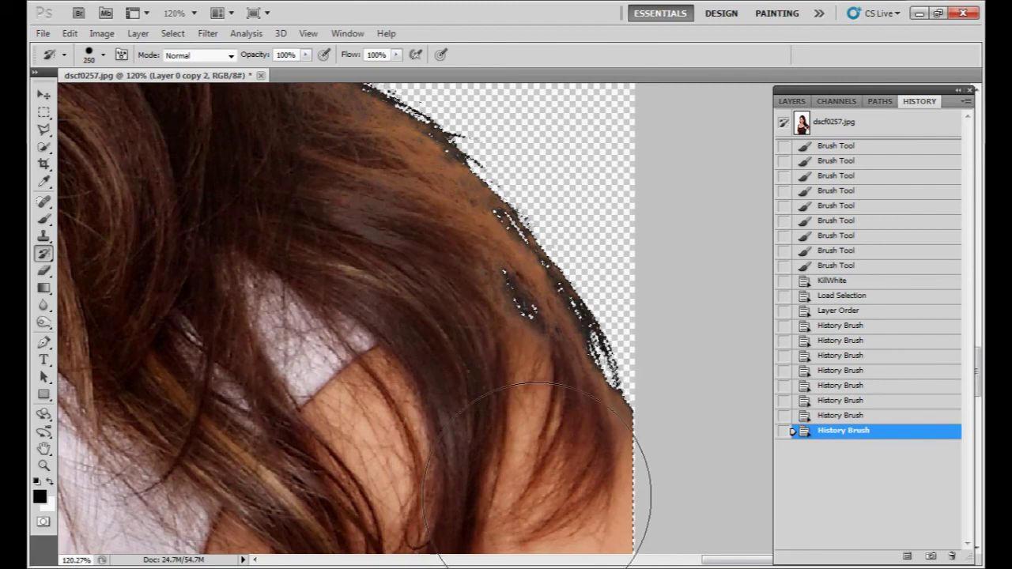
left_click(531, 491)
left_click(528, 489)
left_click(528, 489)
- Hide Layer 0 copy and restore the raised arm, its sleeve and the adjoining dress edge with the 250 px History Brush
left_click(792, 102)
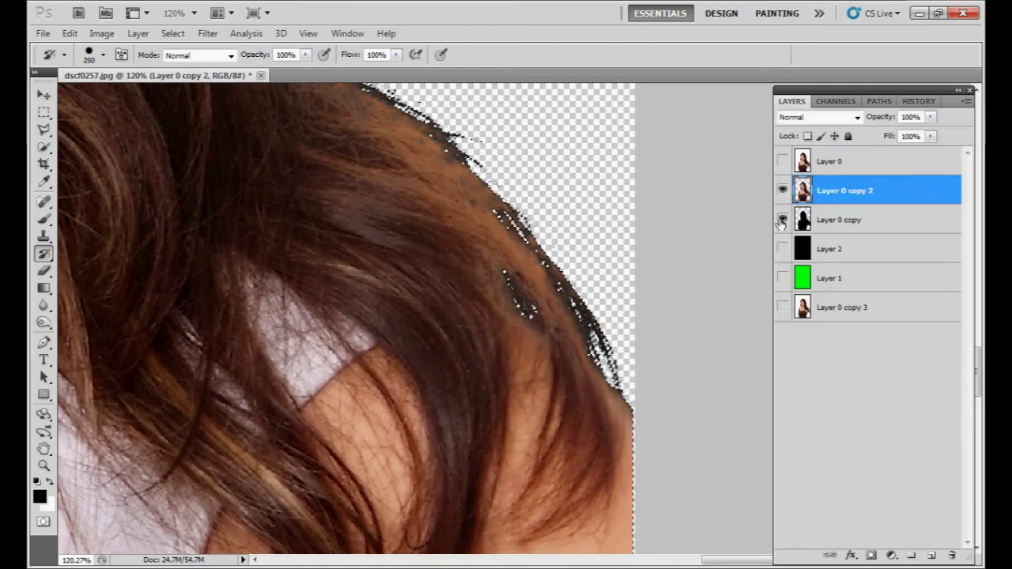
left_click(782, 220)
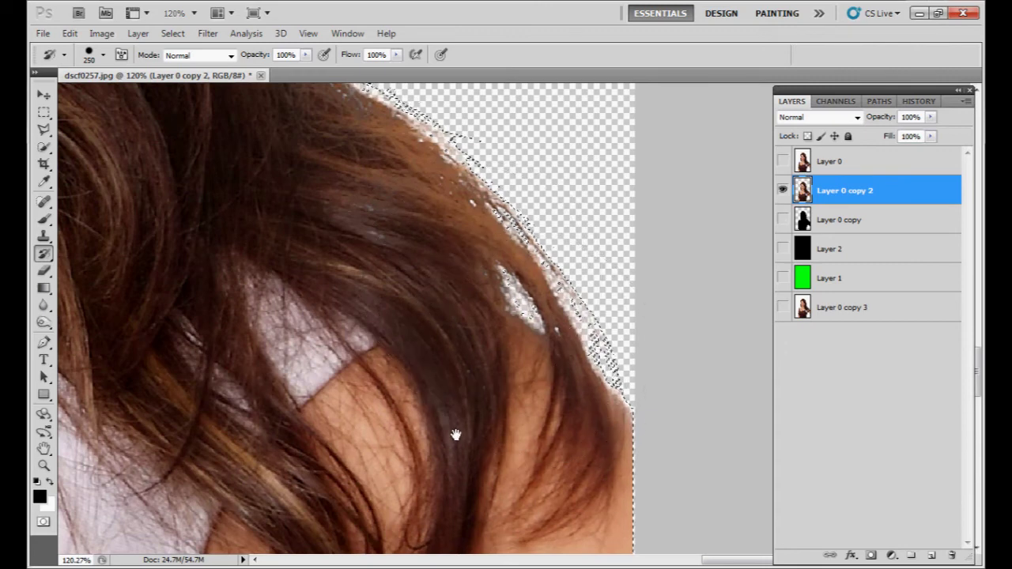
left_click_drag(455, 435, 756, 197)
mouse_move(538, 457)
left_mouse_down()
mouse_move(480, 158)
mouse_move(460, 134)
left_mouse_up()
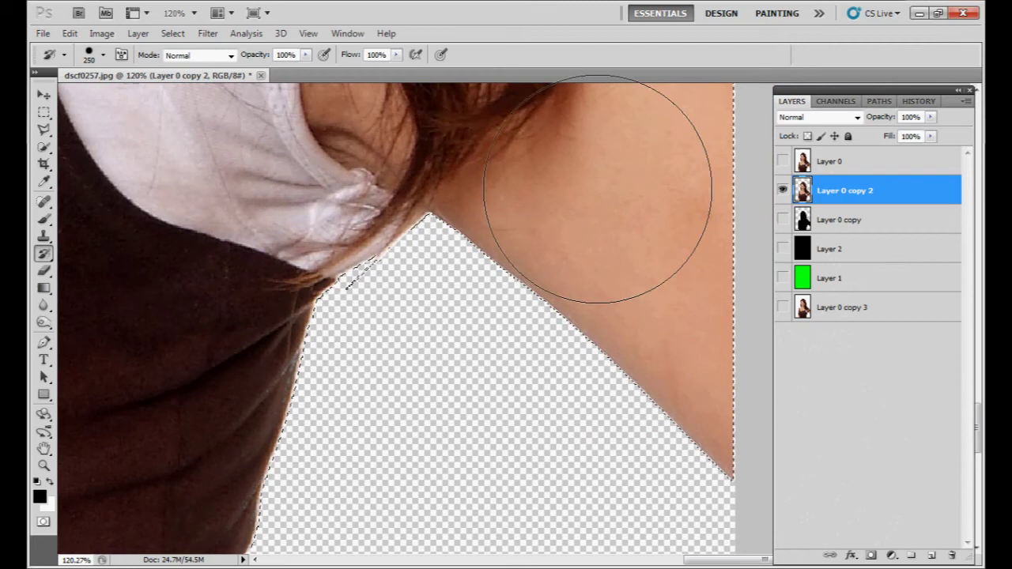
left_click_drag(416, 300, 530, 190)
mouse_move(308, 451)
left_mouse_down()
mouse_move(406, 283)
mouse_move(435, 255)
left_mouse_up()
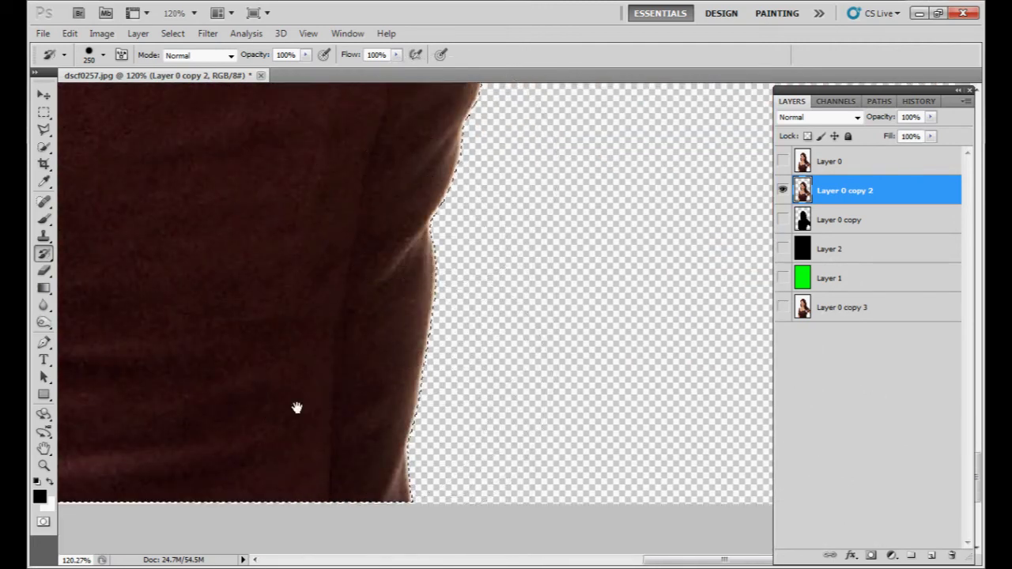
left_click_drag(296, 408, 413, 419)
left_click_drag(339, 436, 755, 413)
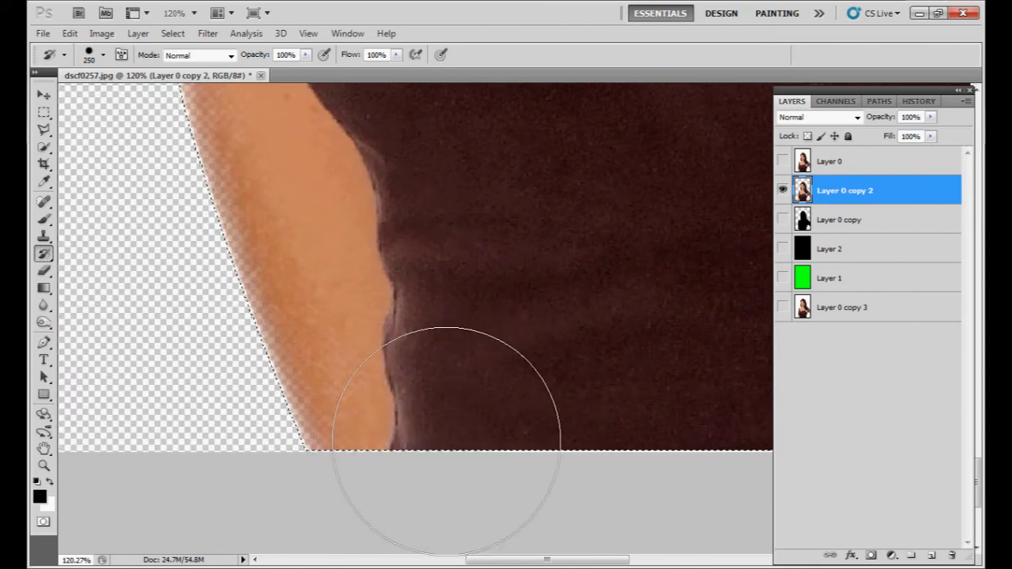
- Restore the lowered arm, its sleeve, the shoulder and the neck inside the selection with the 250 px History Brush
left_click_drag(355, 232, 290, 395)
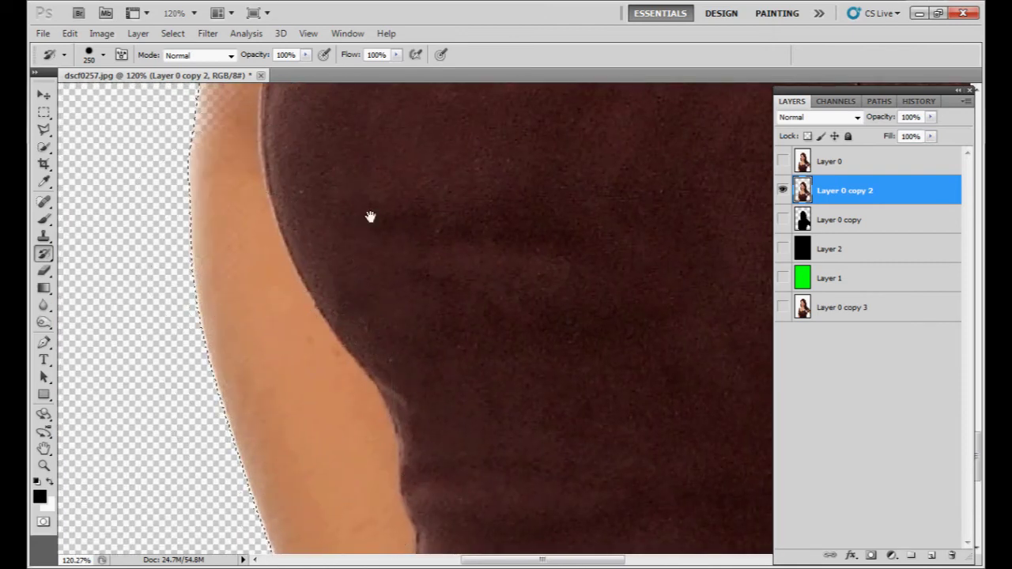
left_click_drag(371, 216, 362, 528)
left_click_drag(443, 237, 439, 506)
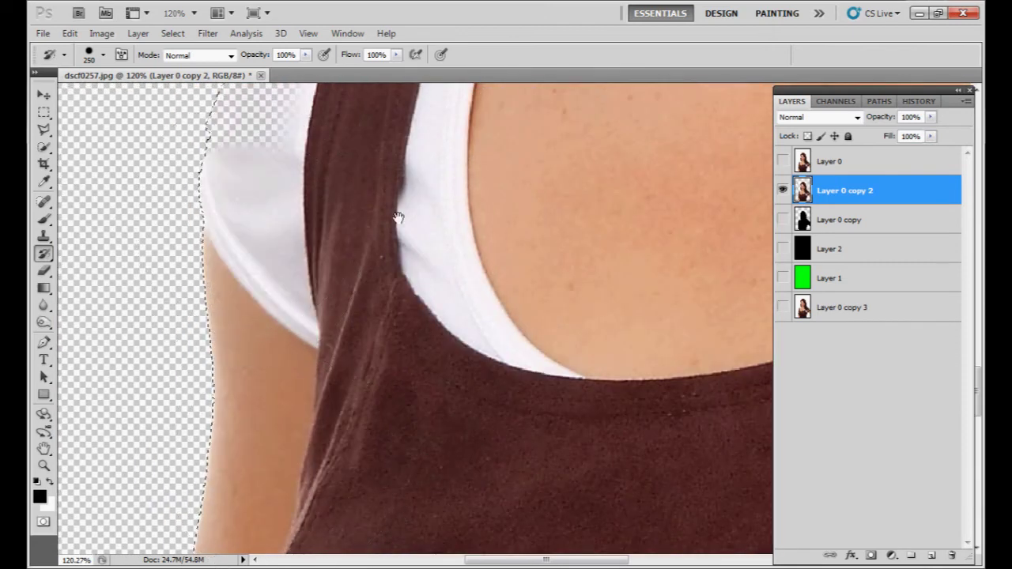
left_click_drag(398, 217, 301, 467)
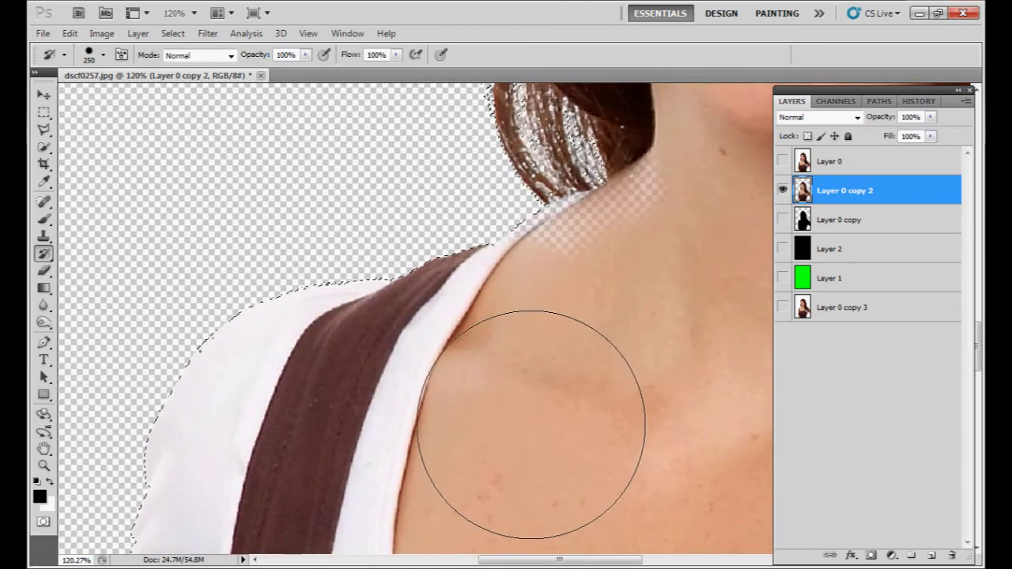
mouse_move(532, 425)
left_mouse_down()
mouse_move(555, 422)
mouse_move(589, 346)
mouse_move(592, 307)
mouse_move(645, 298)
mouse_move(676, 275)
left_mouse_up()
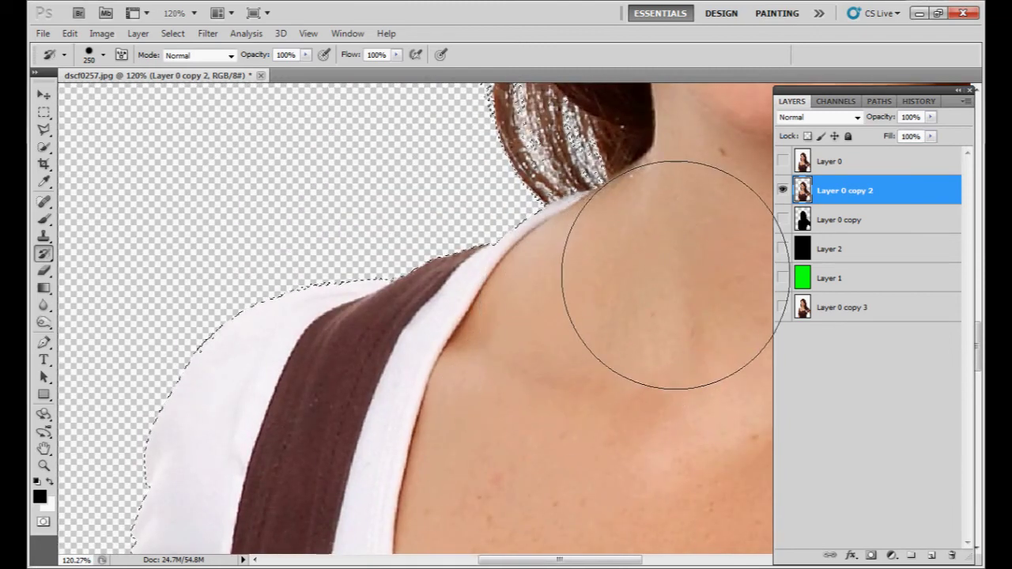
left_click_drag(701, 120, 486, 385)
left_click_drag(481, 342, 522, 528)
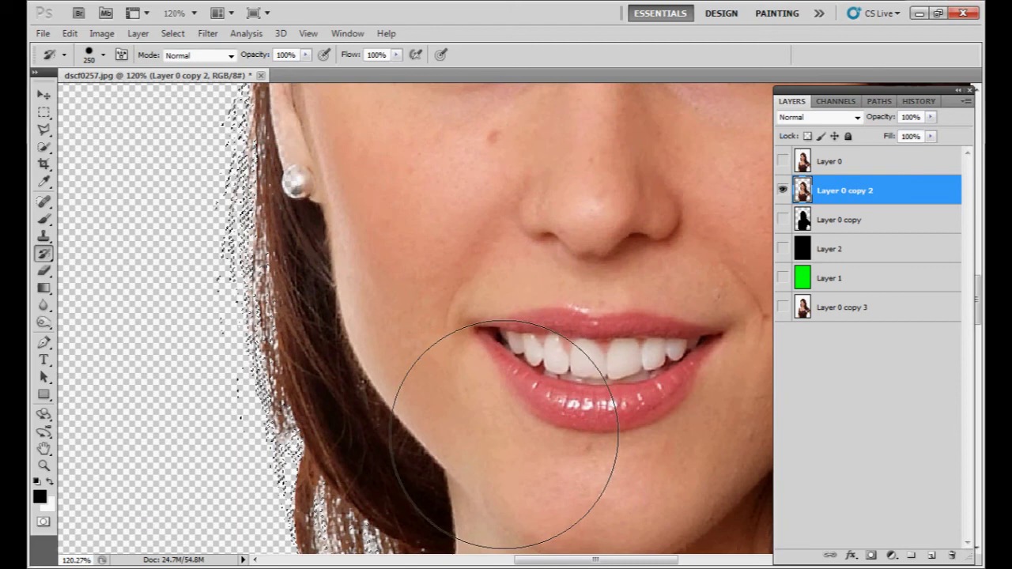
- Deselect the silhouette and show the green Layer 1 behind the cutout
key("ctrl+0")
key("ctrl+d")
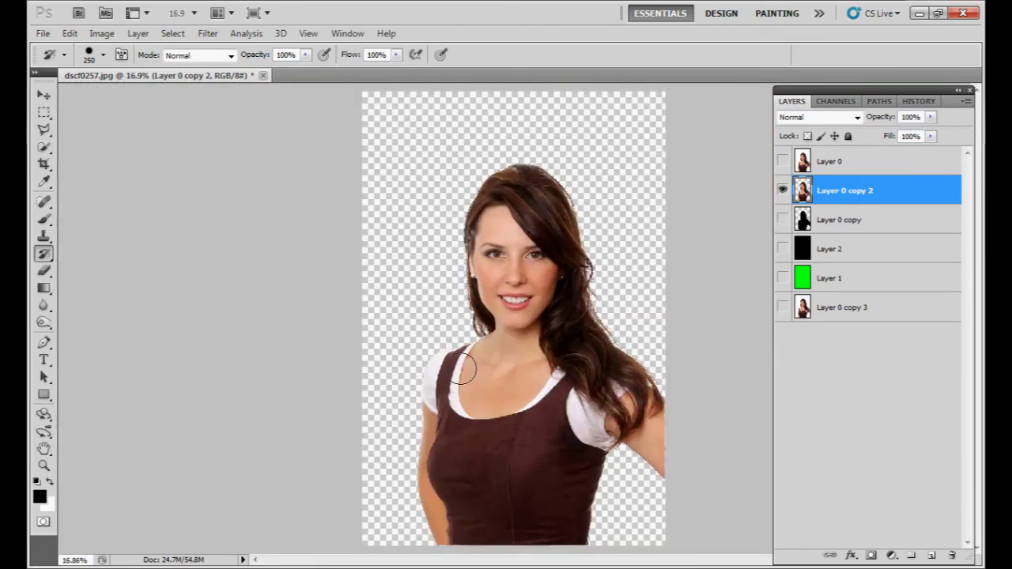
left_click(784, 278)
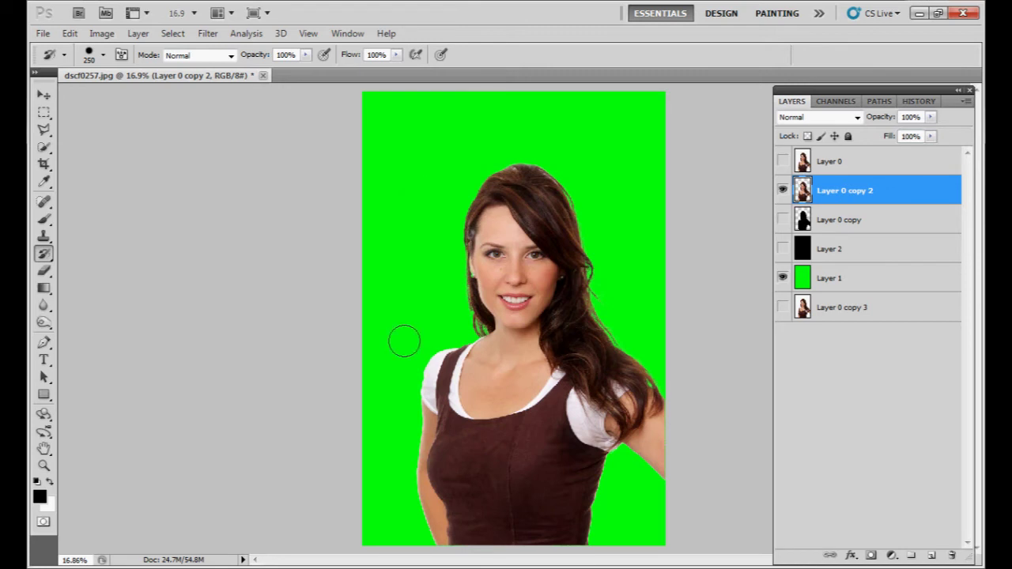
- Invert Layer 1 repeatedly between green and magenta to check the cutout's edges, ending on green
left_click(832, 283)
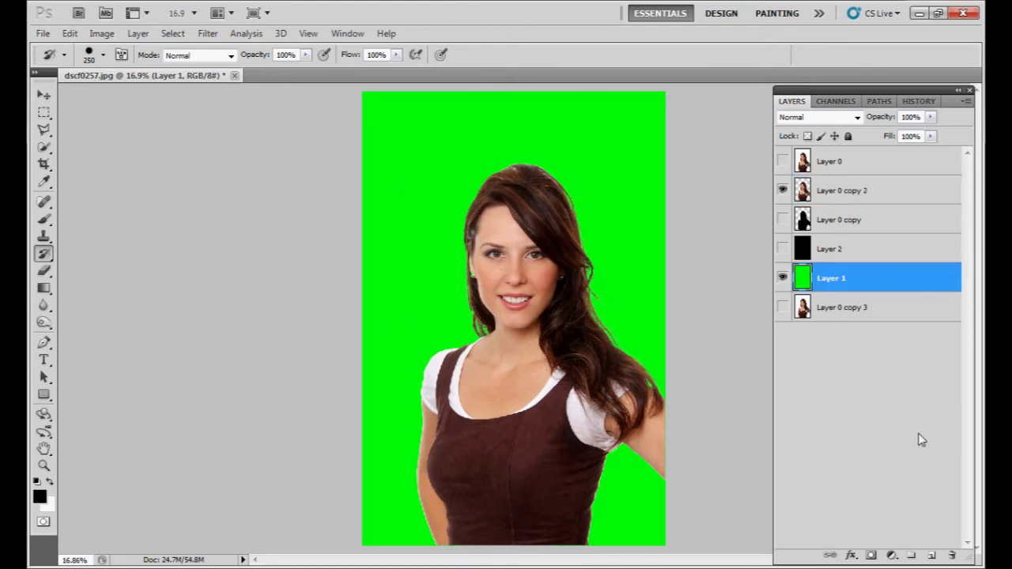
key("ctrl+i")
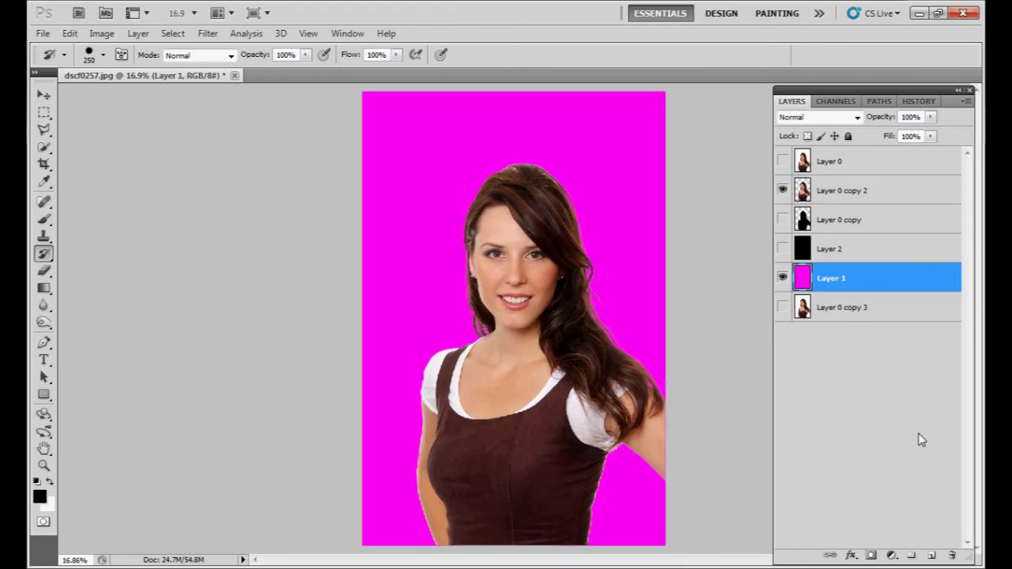
key("ctrl+i")
key("ctrl+i")
key("ctrl+i")
key("ctrl+i")
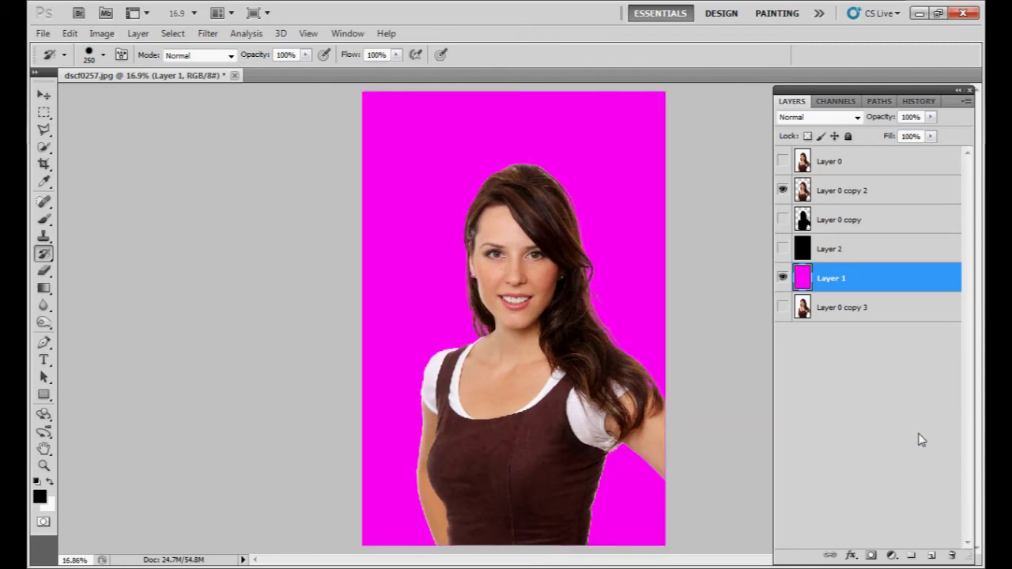
key("ctrl+i")
- Hide Layer 1, show the black Layer 2 and make it the active layer
left_click(783, 278)
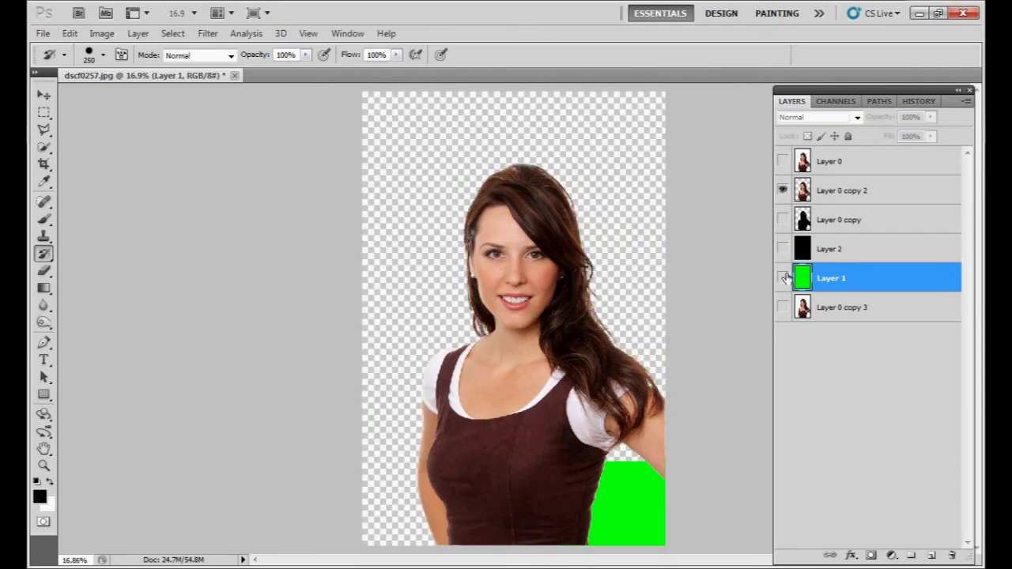
left_click(783, 248)
left_click(835, 250)
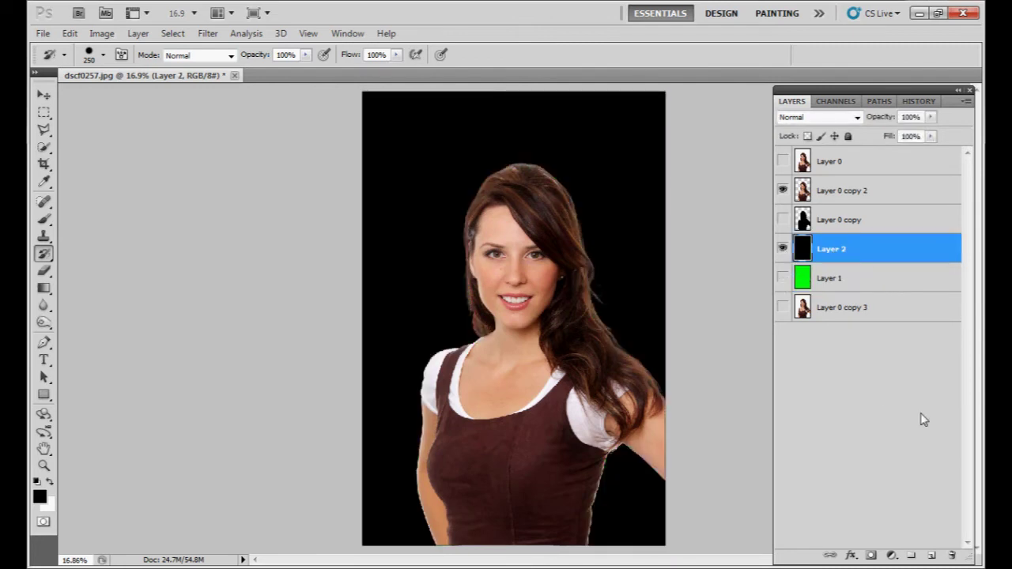
- Compare the cutout on Layer 2 inverted to white and back to black, and examine the hair edges up close
key("ctrl+i")
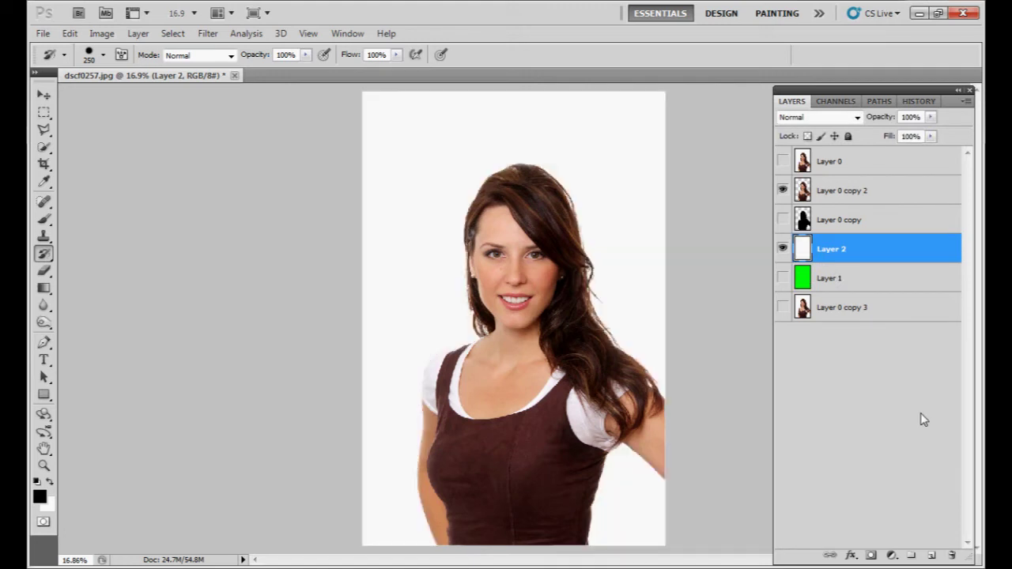
key("ctrl+i")
mouse_move(575, 245)
left_mouse_down()
mouse_move(631, 323)
mouse_move(520, 163)
left_mouse_up()
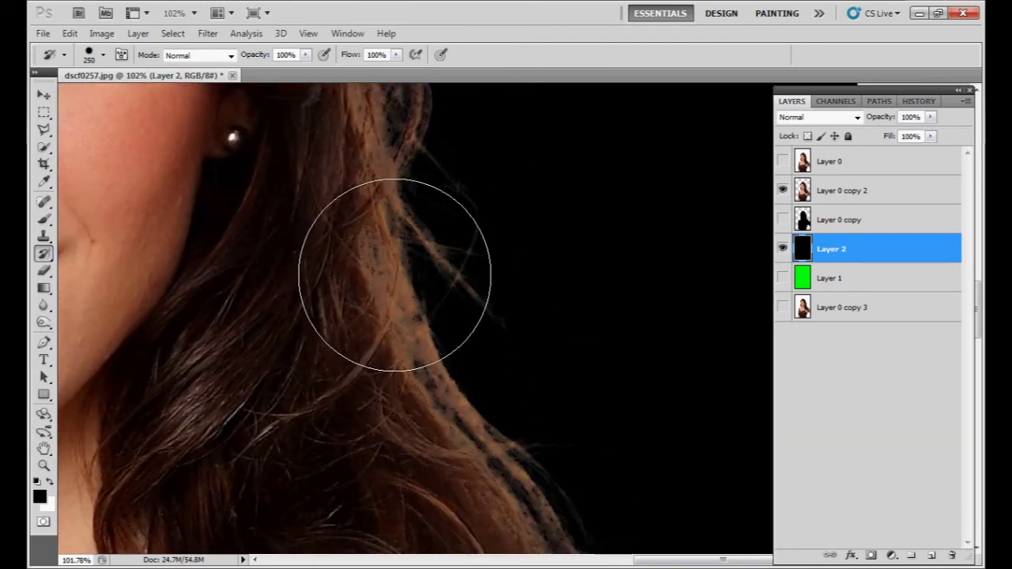
key("b")
left_click_drag(501, 220, 533, 468)
left_click_drag(453, 224, 488, 449)
mouse_move(444, 216)
left_mouse_down()
mouse_move(460, 378)
mouse_move(446, 397)
mouse_move(488, 420)
left_mouse_up()
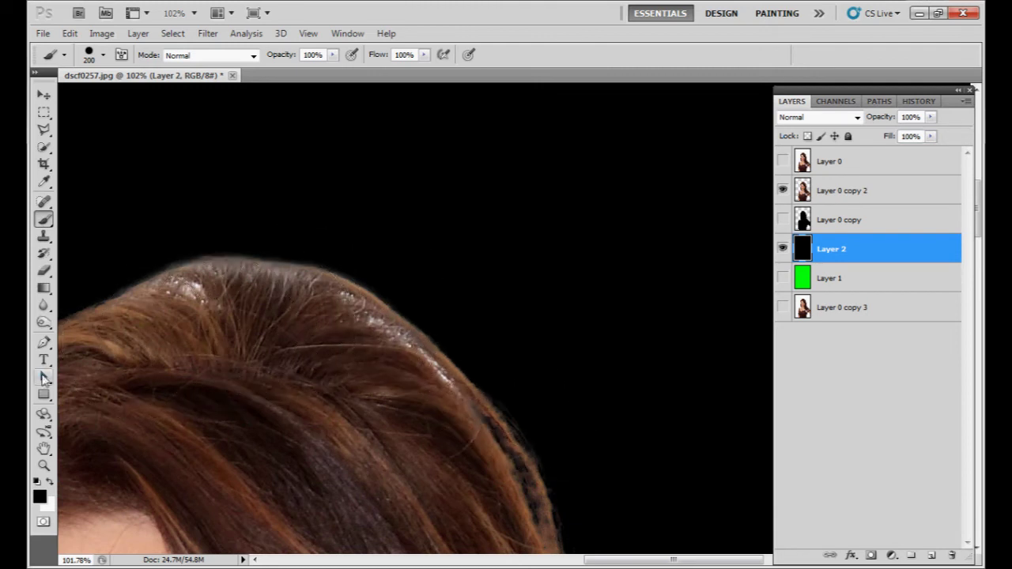
- Burn the shiny white patches on the crown hair of Layer 0 copy 2, using the Highlights range and a 50 px brush
left_click(45, 322)
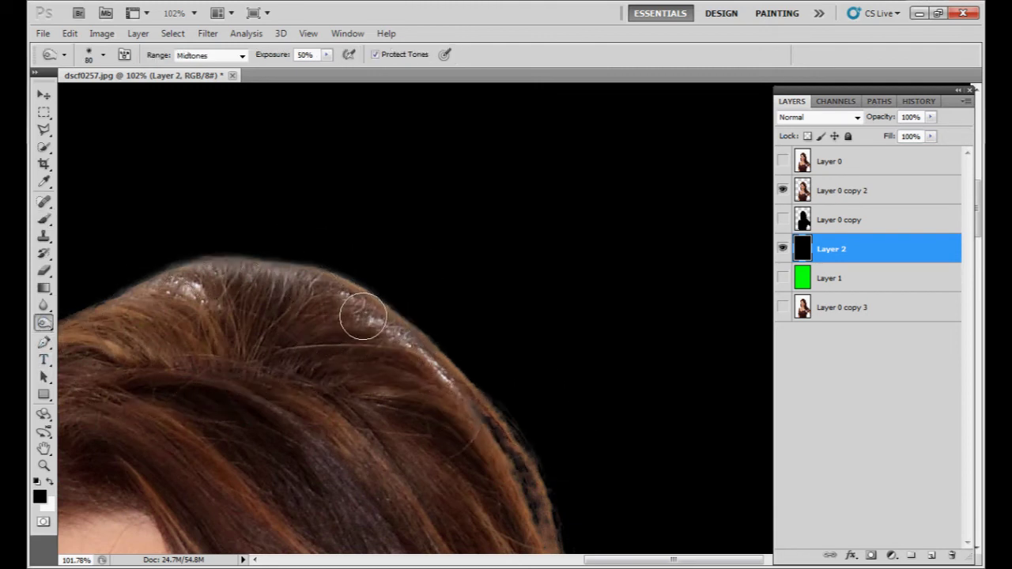
key("bracketleft")
key("bracketleft")
key("bracketleft")
left_click(210, 55)
left_click(207, 90)
left_click(387, 331)
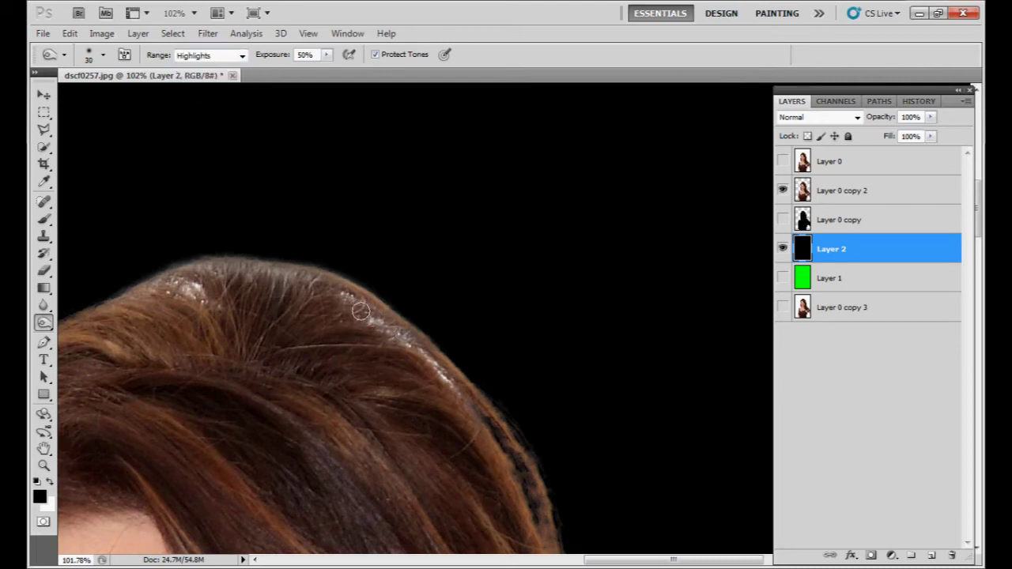
key("bracketright")
left_click(837, 190)
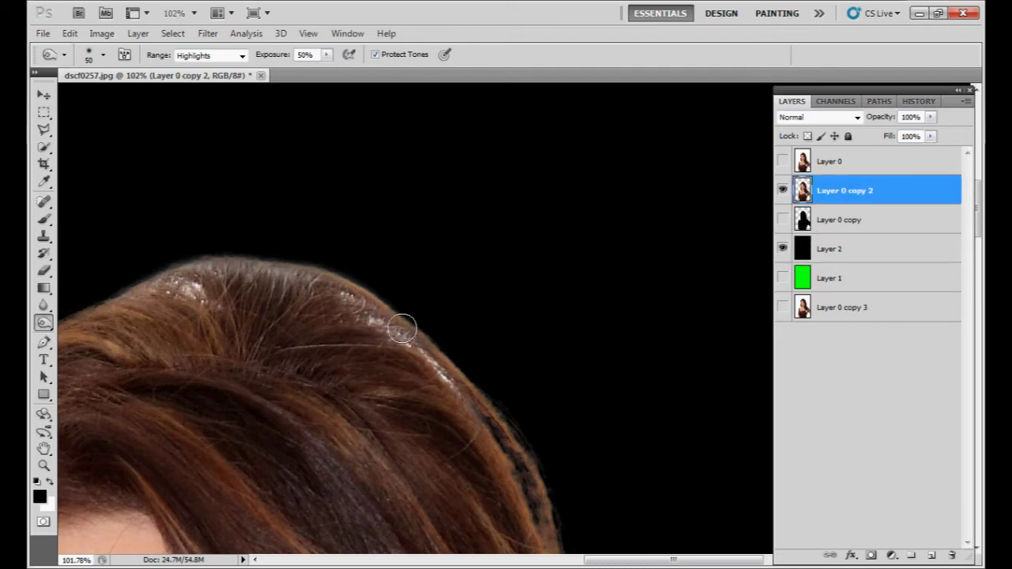
mouse_move(463, 382)
left_mouse_down()
mouse_move(428, 363)
mouse_move(458, 395)
mouse_move(346, 299)
mouse_move(372, 320)
mouse_move(346, 303)
mouse_move(223, 289)
mouse_move(155, 295)
mouse_move(240, 295)
mouse_move(227, 302)
mouse_move(205, 283)
mouse_move(158, 299)
mouse_move(236, 285)
mouse_move(162, 313)
mouse_move(160, 292)
mouse_move(291, 295)
mouse_move(248, 280)
mouse_move(343, 297)
mouse_move(360, 307)
mouse_move(306, 301)
mouse_move(407, 336)
mouse_move(404, 364)
mouse_move(493, 431)
mouse_move(364, 308)
mouse_move(326, 320)
mouse_move(230, 304)
left_mouse_up()
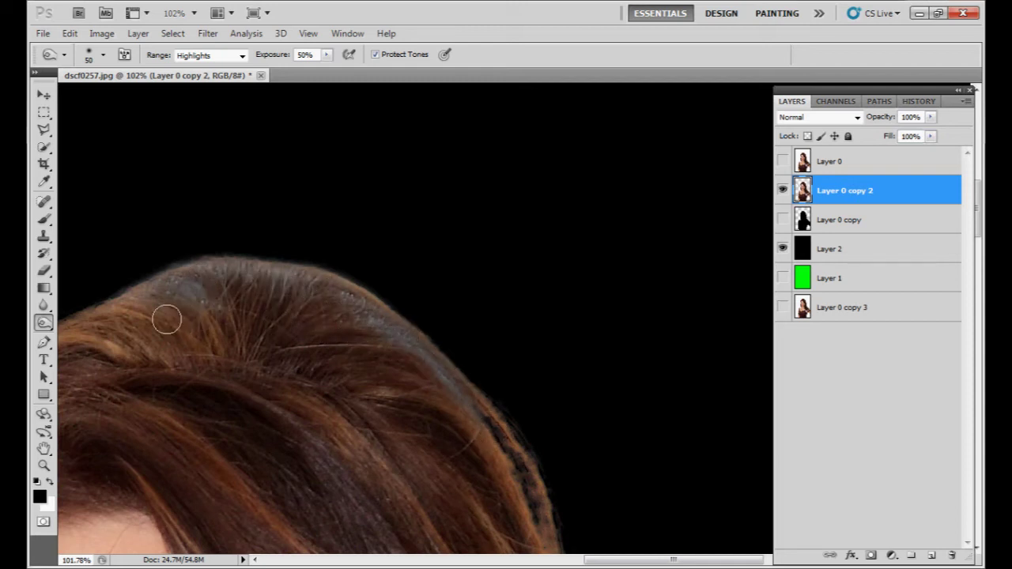
- Darken the greyish hair patch at the temple beside the forehead with the 50 px Burn tool
key("ctrl+0")
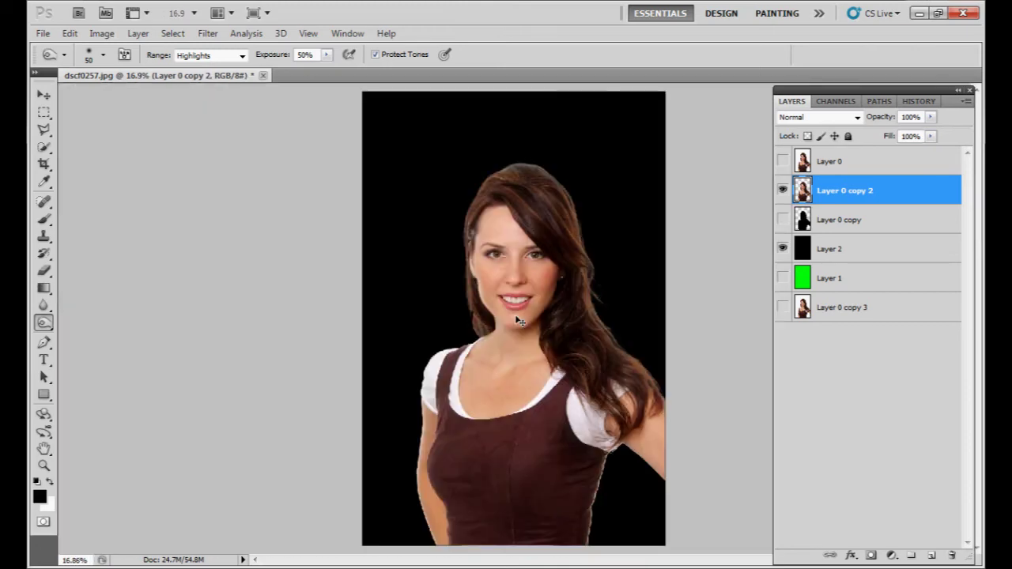
left_click_drag(493, 140, 629, 232)
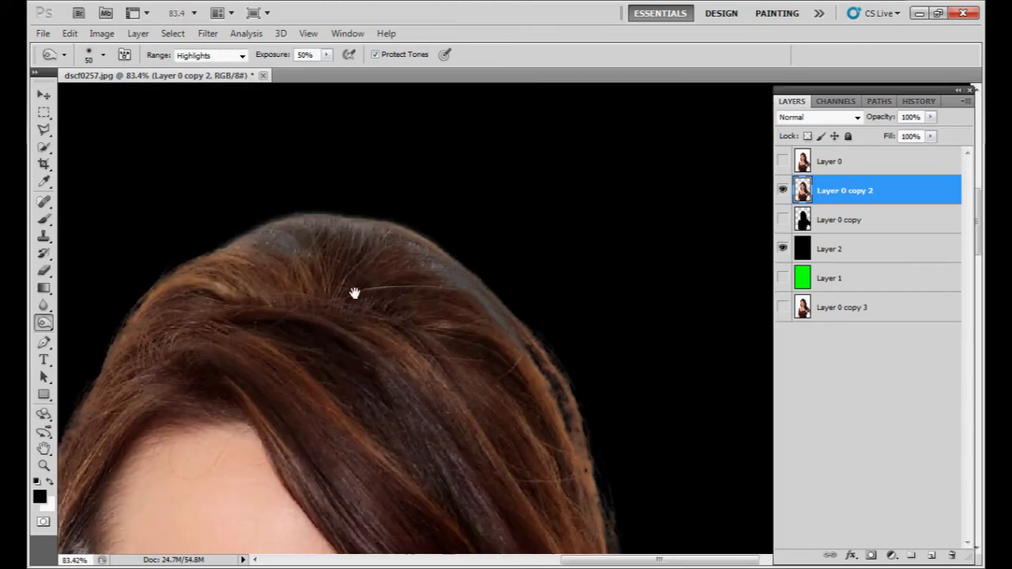
left_click_drag(256, 287, 300, 368)
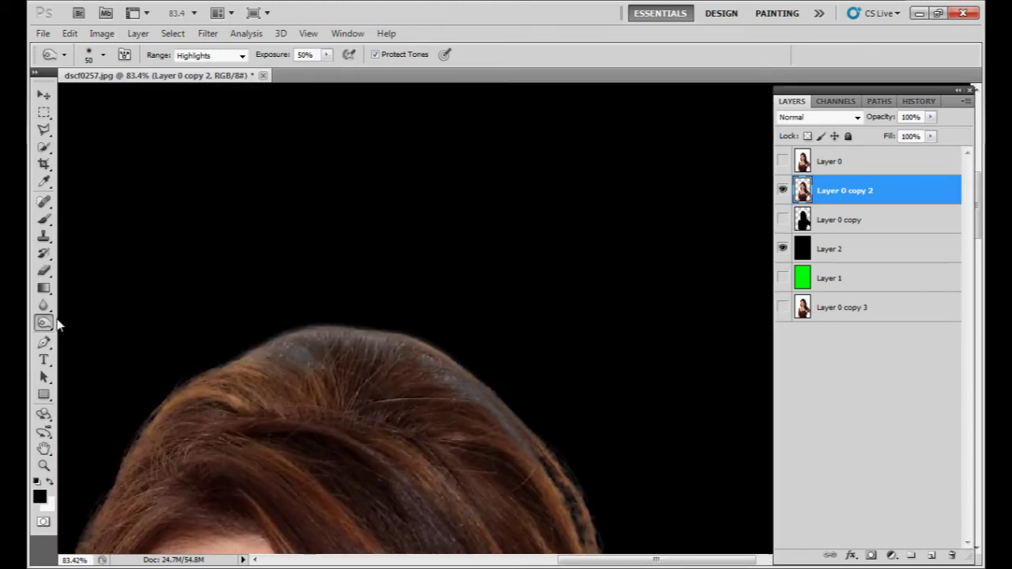
left_click_drag(303, 453, 531, 227)
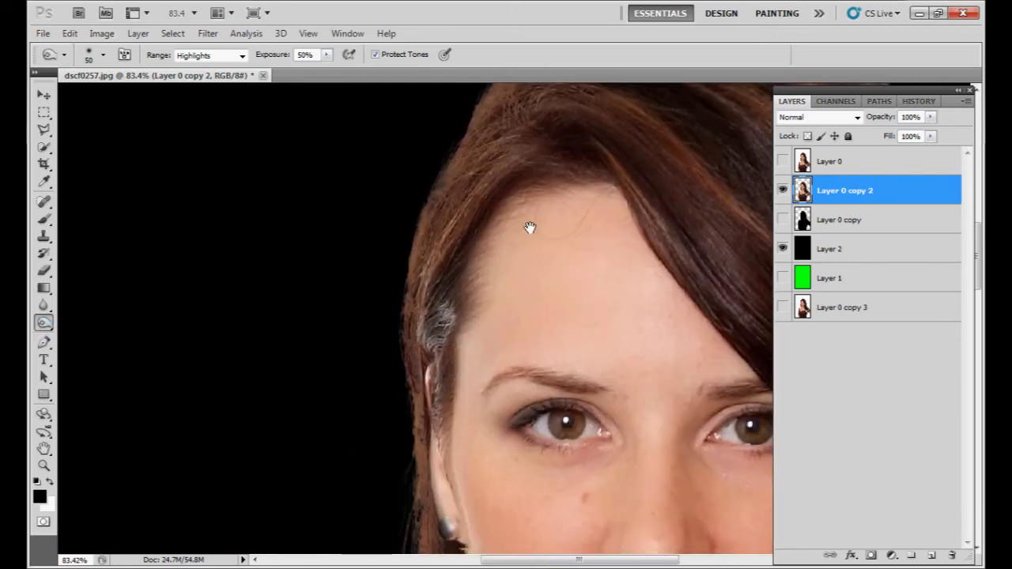
mouse_move(456, 292)
left_mouse_down()
mouse_move(437, 337)
mouse_move(445, 295)
mouse_move(443, 324)
mouse_move(430, 318)
mouse_move(434, 337)
mouse_move(445, 312)
left_mouse_up()
- Examine the cutout's edge from the hair past the shoulder and sleeve to the end of the lowered arm
scroll(446, 313, "down", 10)
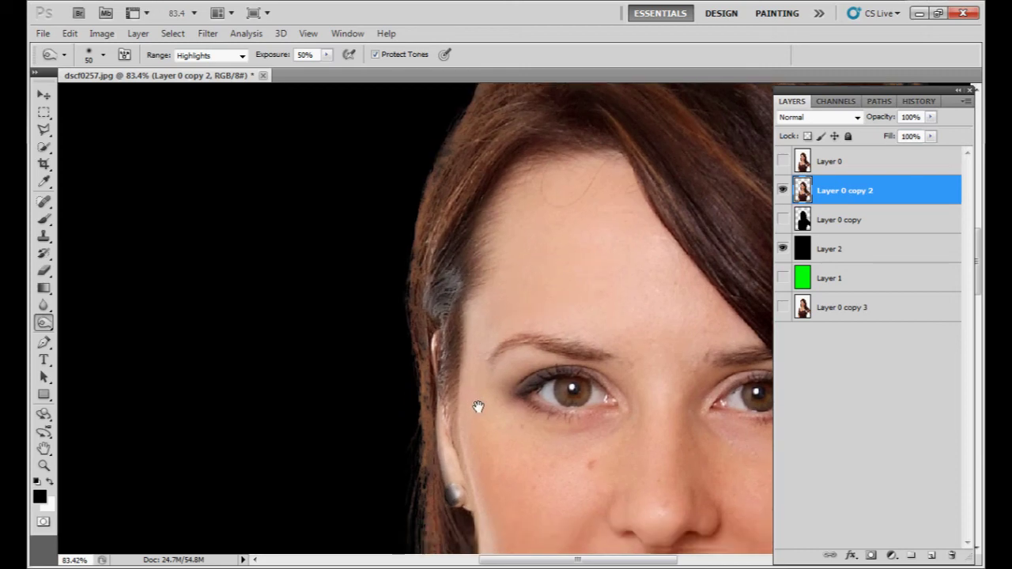
scroll(495, 247, "down", 3)
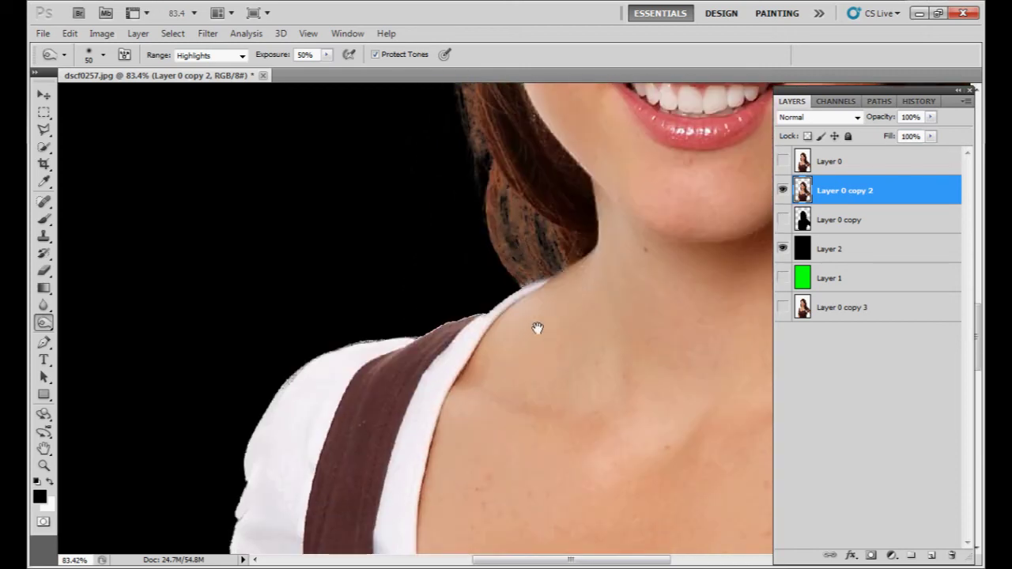
scroll(338, 422, "down", 3)
scroll(526, 401, "left", 3)
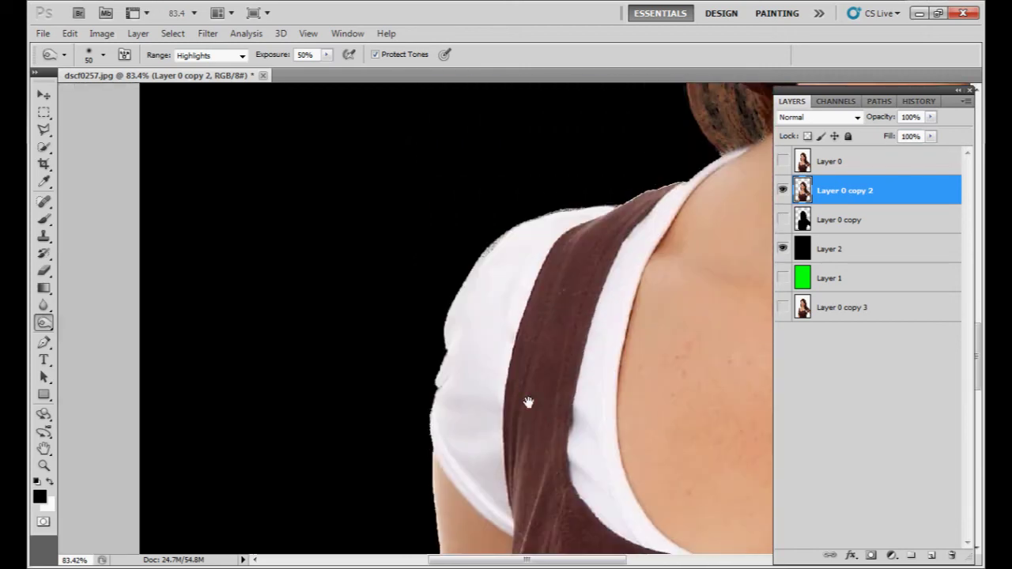
scroll(510, 357, "down", 3)
scroll(518, 362, "left", 1)
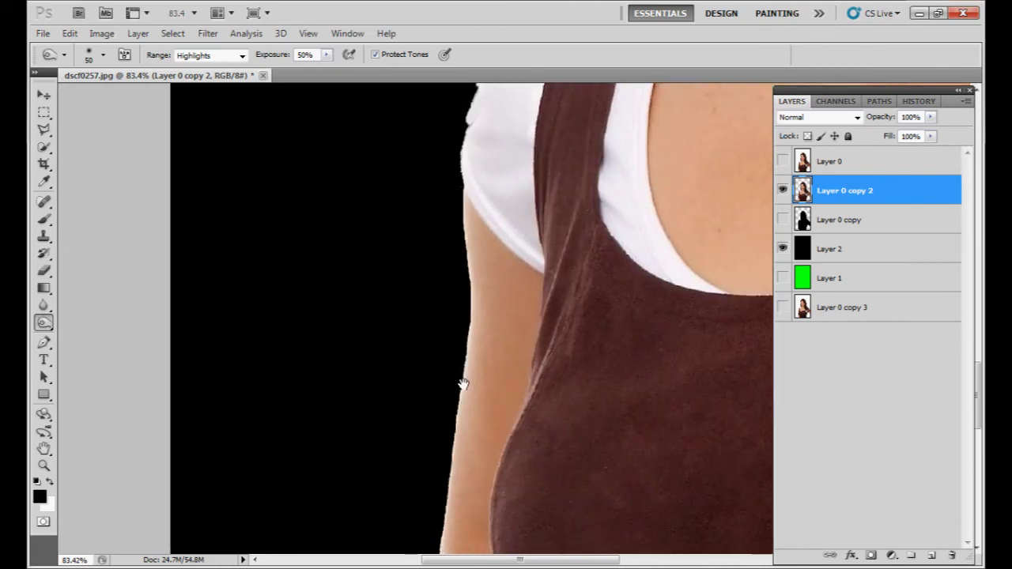
left_click_drag(437, 352, 504, 457)
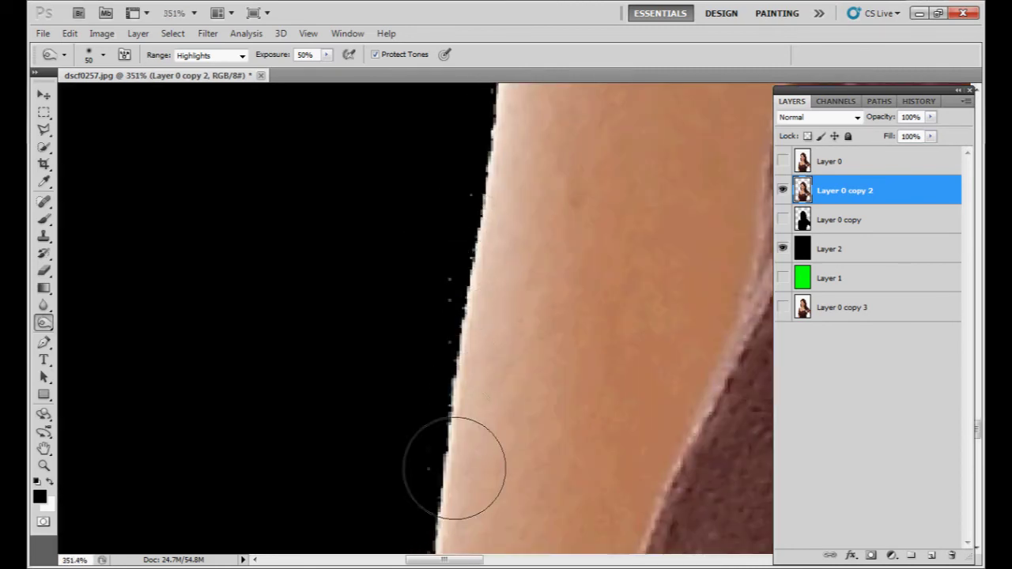
scroll(515, 106, "down", 5)
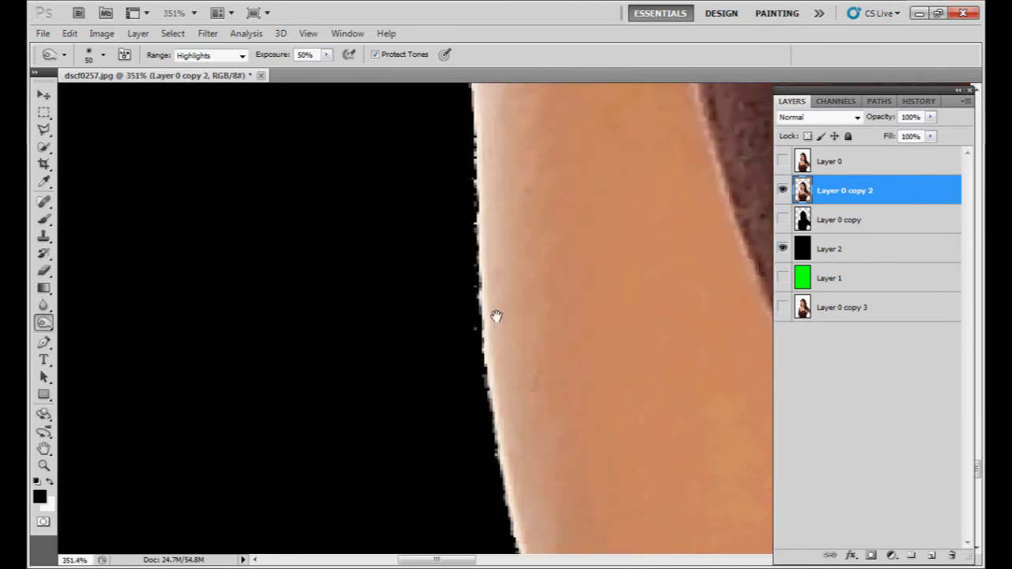
scroll(496, 316, "down", 5)
mouse_move(536, 326)
left_mouse_down()
mouse_move(466, 124)
mouse_move(582, 434)
left_mouse_up()
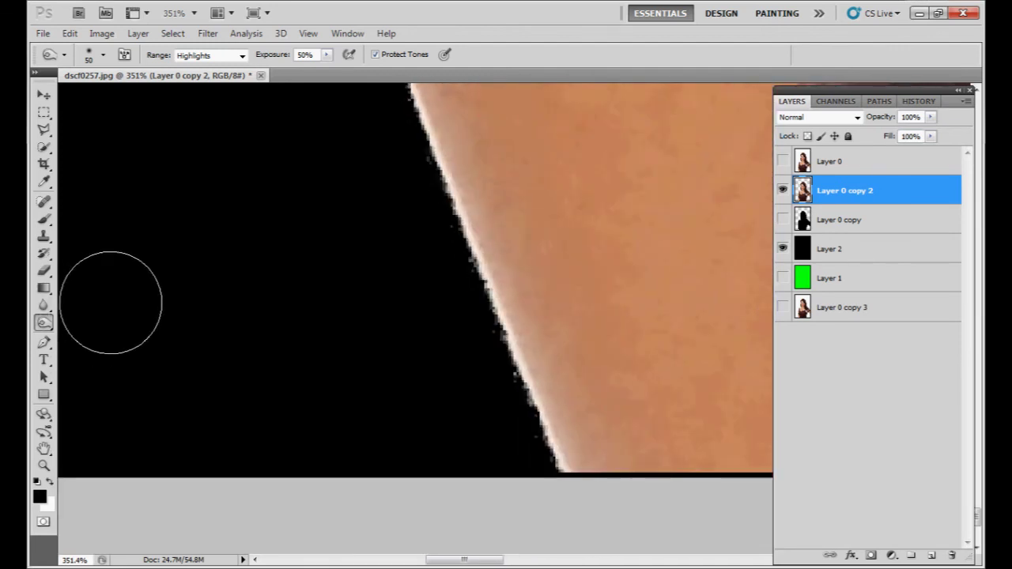
- Soften the jagged outer edge at the end of the lowered arm with the Blur tool at 80% strength and 60 px
left_click(44, 306)
left_click(44, 306)
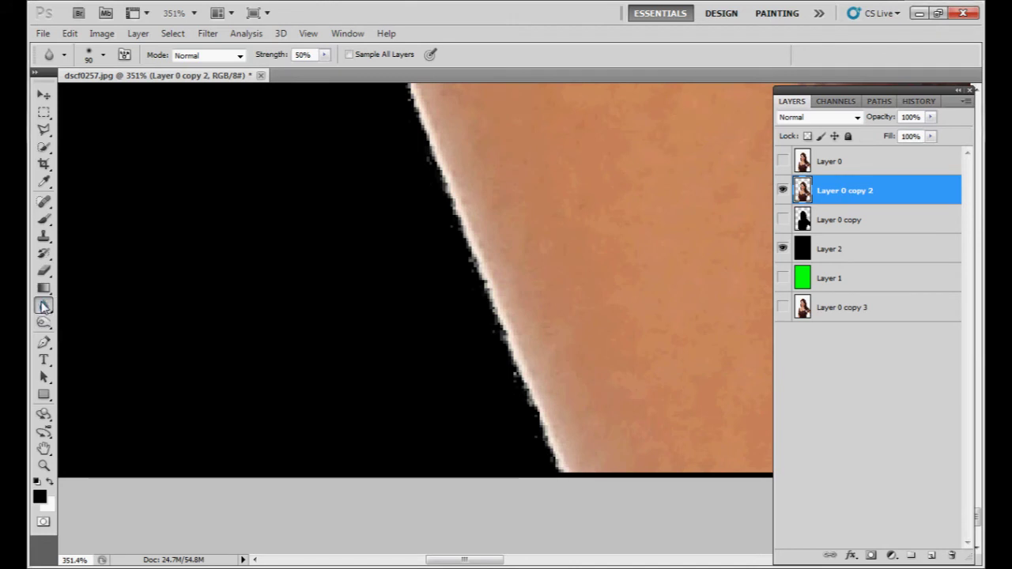
left_click_drag(319, 72, 353, 78)
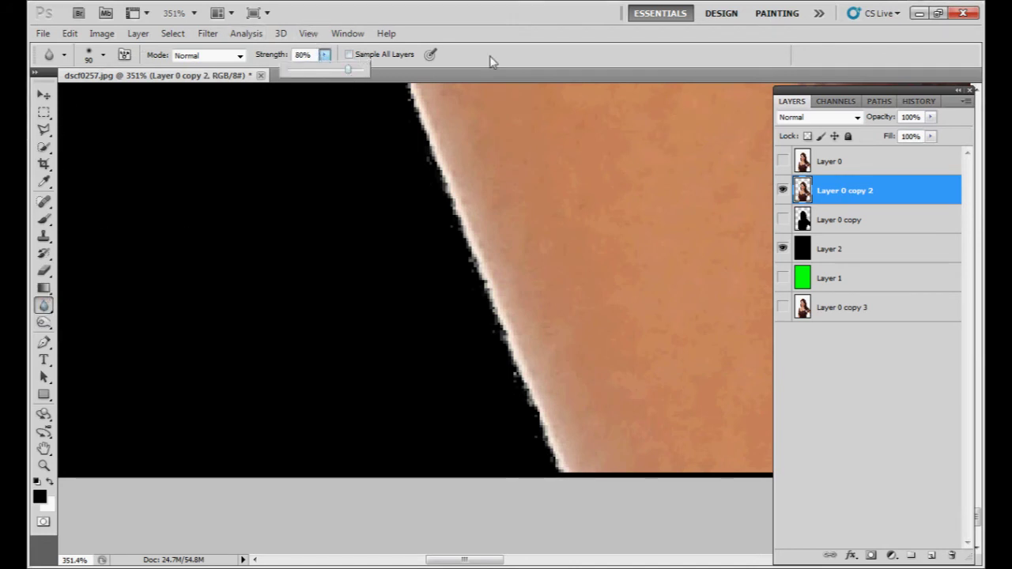
key("bracketleft")
key("bracketleft")
key("bracketleft")
mouse_move(463, 282)
left_mouse_down()
mouse_move(542, 407)
mouse_move(474, 317)
mouse_move(468, 212)
mouse_move(526, 403)
left_mouse_up()
mouse_move(538, 461)
left_mouse_down()
mouse_move(427, 210)
mouse_move(470, 400)
mouse_move(439, 319)
left_mouse_up()
left_click_drag(529, 191, 563, 405)
left_click_drag(422, 432, 368, 212)
left_click_drag(501, 370, 434, 107)
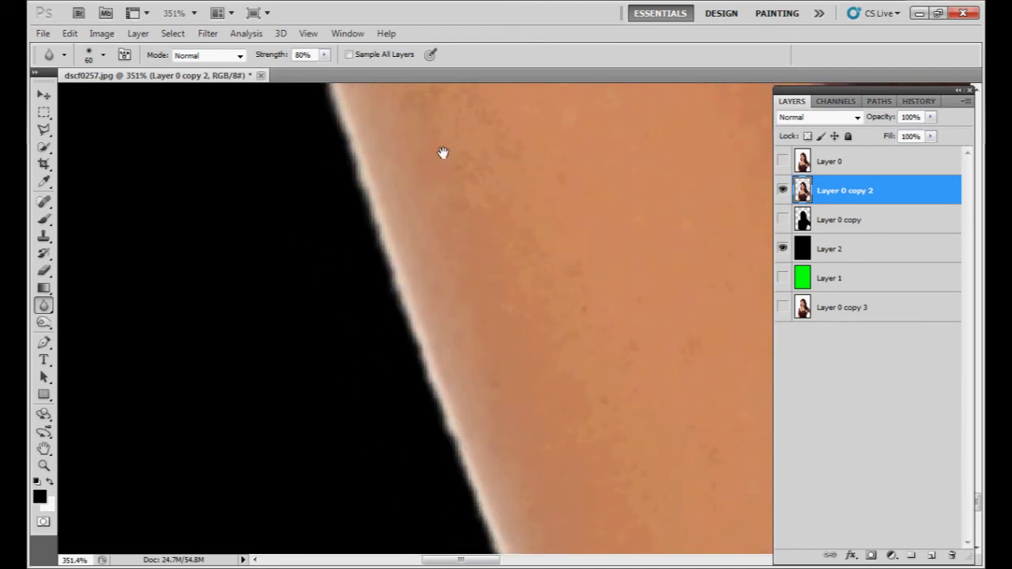
- Continue blurring the lowered arm's outer edge upward, past the elbow, with the 60 px brush
left_click_drag(443, 153, 544, 465)
left_click_drag(509, 216, 486, 417)
mouse_move(385, 415)
left_mouse_down()
mouse_move(361, 138)
mouse_move(377, 258)
mouse_move(371, 130)
left_mouse_up()
left_click_drag(480, 189, 508, 458)
mouse_move(371, 377)
left_mouse_down()
mouse_move(368, 265)
mouse_move(394, 196)
left_mouse_up()
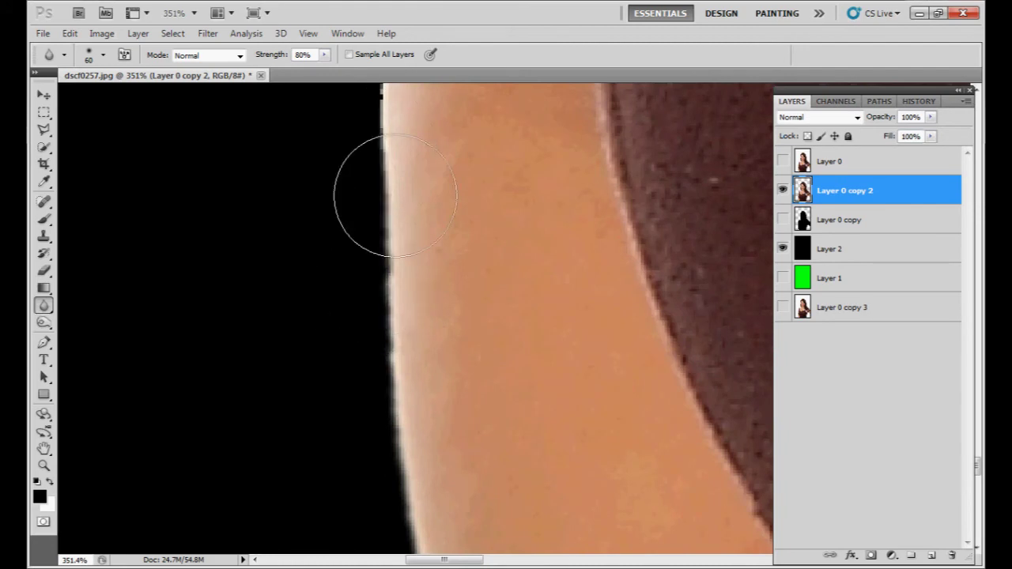
left_click_drag(474, 195, 469, 434)
mouse_move(367, 389)
left_mouse_down()
mouse_move(401, 166)
mouse_move(395, 122)
left_mouse_up()
scroll(411, 395, "up", 4)
left_click_drag(411, 395, 366, 176)
scroll(296, 408, "up", 4)
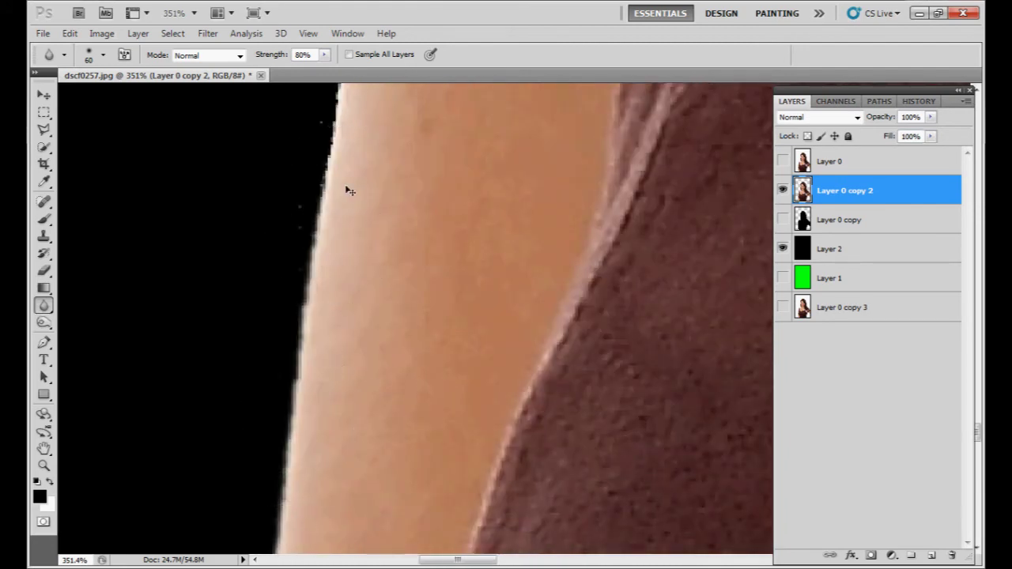
- Blur the edges of the shoulder, sleeve and upper lowered arm, plus the dress's side and underside of the raised arm
key("ctrl+0")
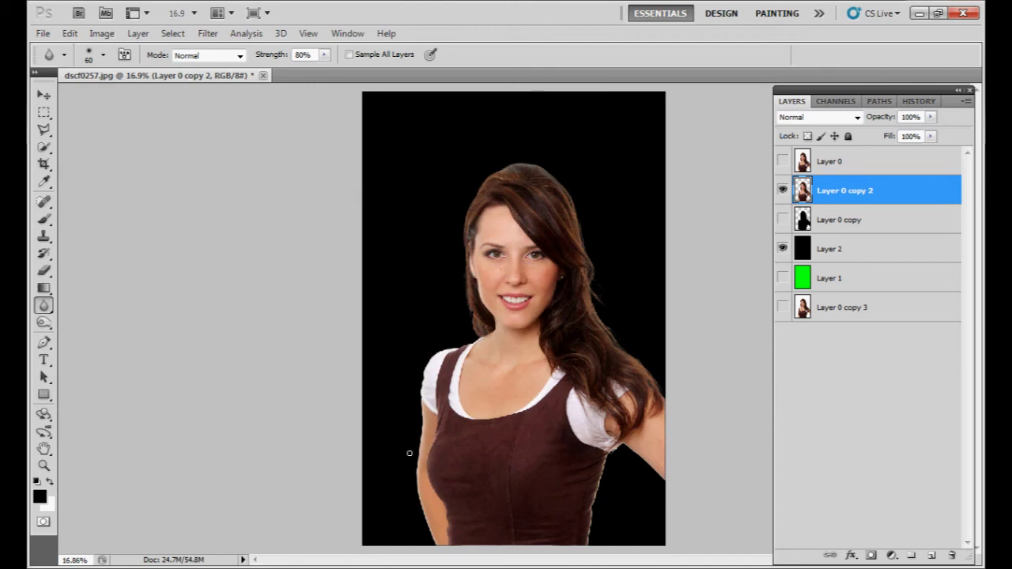
key("ctrl+plus")
key("ctrl+plus")
left_click_drag(415, 453, 433, 324)
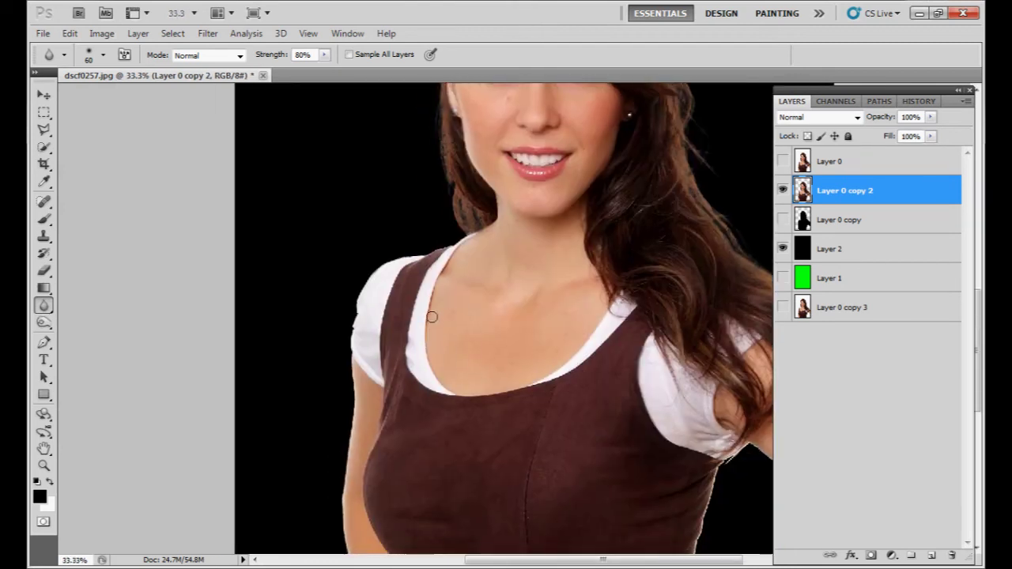
mouse_move(419, 258)
left_mouse_down()
mouse_move(480, 238)
mouse_move(397, 255)
mouse_move(428, 260)
mouse_move(373, 263)
mouse_move(388, 261)
mouse_move(349, 297)
mouse_move(370, 284)
mouse_move(354, 328)
mouse_move(356, 318)
mouse_move(351, 405)
mouse_move(361, 369)
mouse_move(353, 395)
left_mouse_up()
left_click_drag(355, 441, 347, 480)
mouse_move(731, 459)
left_mouse_down()
mouse_move(772, 455)
mouse_move(731, 444)
mouse_move(740, 440)
mouse_move(714, 472)
mouse_move(725, 458)
mouse_move(694, 552)
left_mouse_up()
left_click_drag(711, 489, 759, 444)
- Burn the light fringe along the dress's side below the raised arm with the 50 px brush on Highlights
left_click(43, 322)
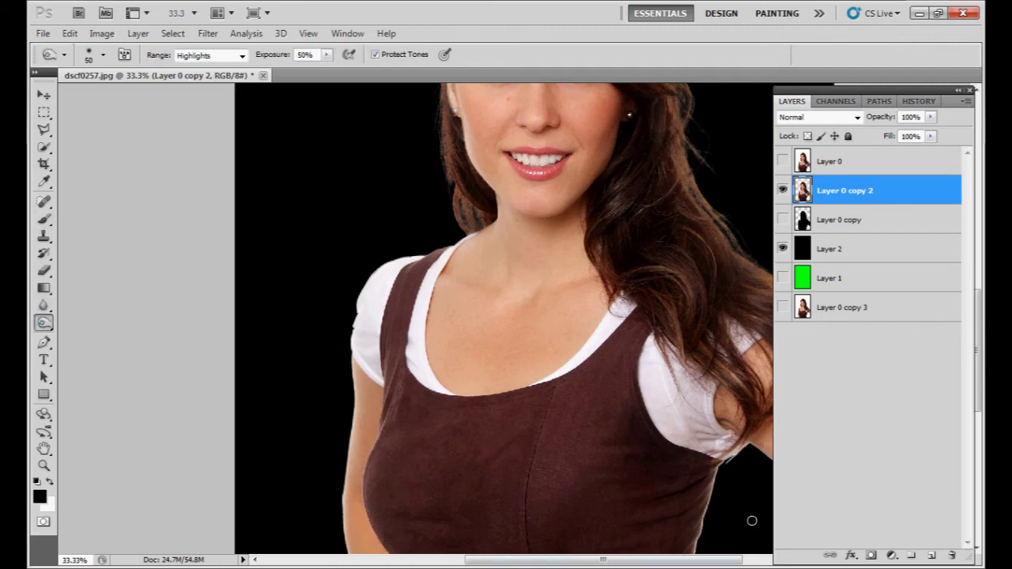
mouse_move(712, 467)
left_mouse_down()
mouse_move(695, 552)
mouse_move(709, 507)
left_mouse_up()
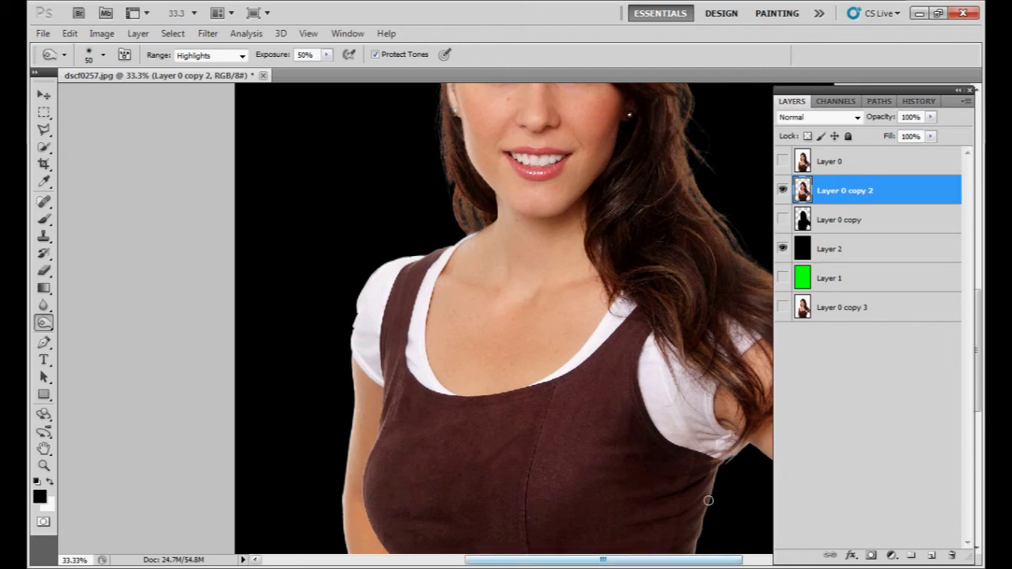
left_click_drag(555, 373, 316, 337)
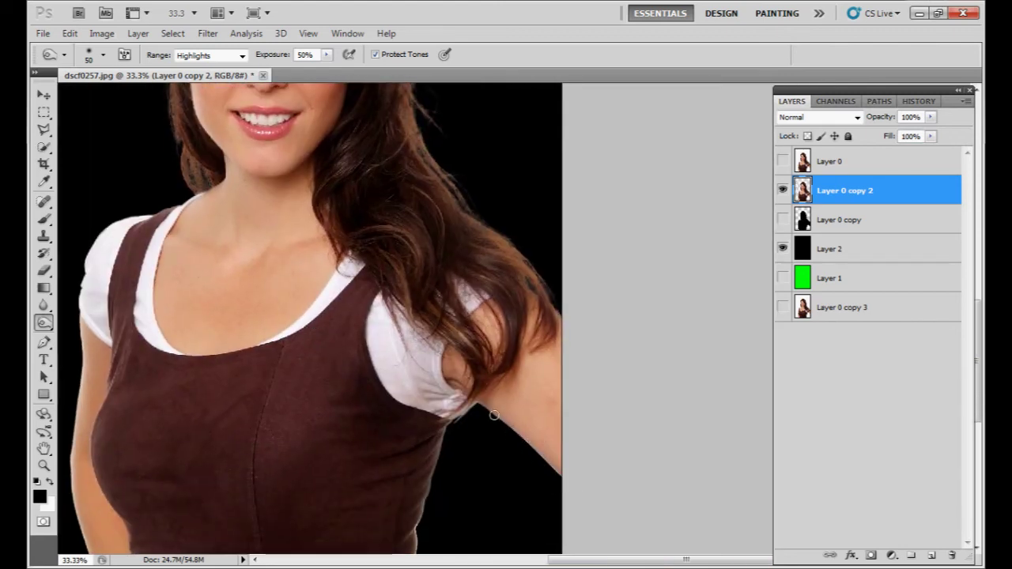
- Enlarge the Burn brush to 80 px and darken the light fringe along the dress's waist down to the image edge
left_click_drag(492, 504, 511, 347)
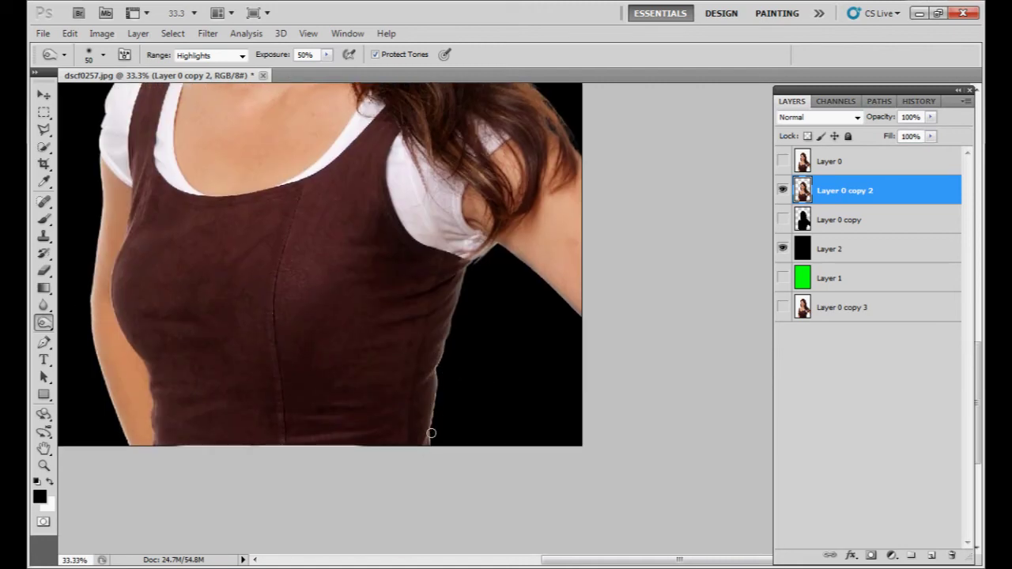
key("bracketright")
key("bracketright")
key("bracketright")
left_click_drag(428, 317, 385, 451)
mouse_move(403, 277)
left_mouse_down()
mouse_move(428, 465)
mouse_move(516, 267)
left_mouse_up()
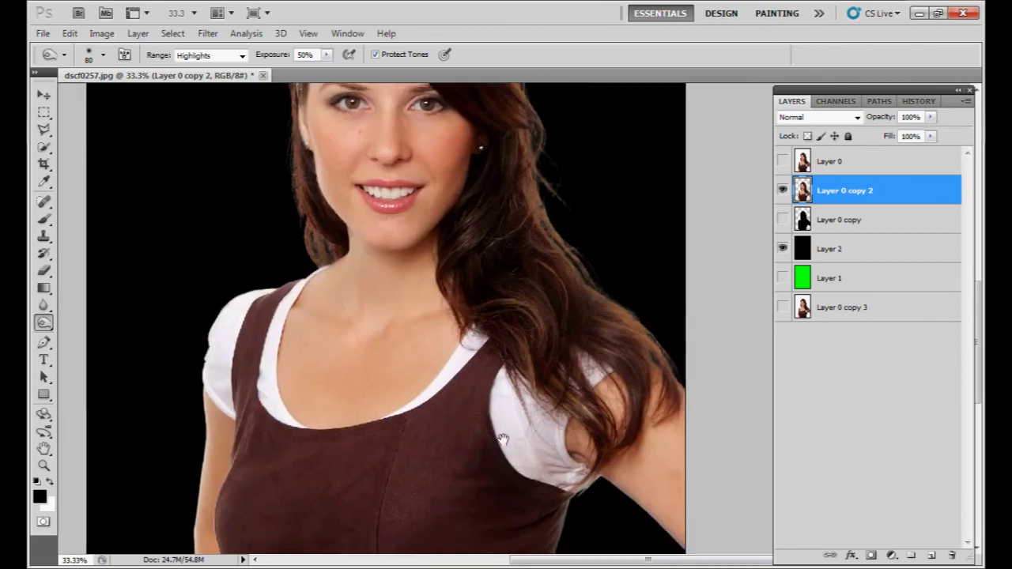
left_click_drag(503, 443, 519, 247)
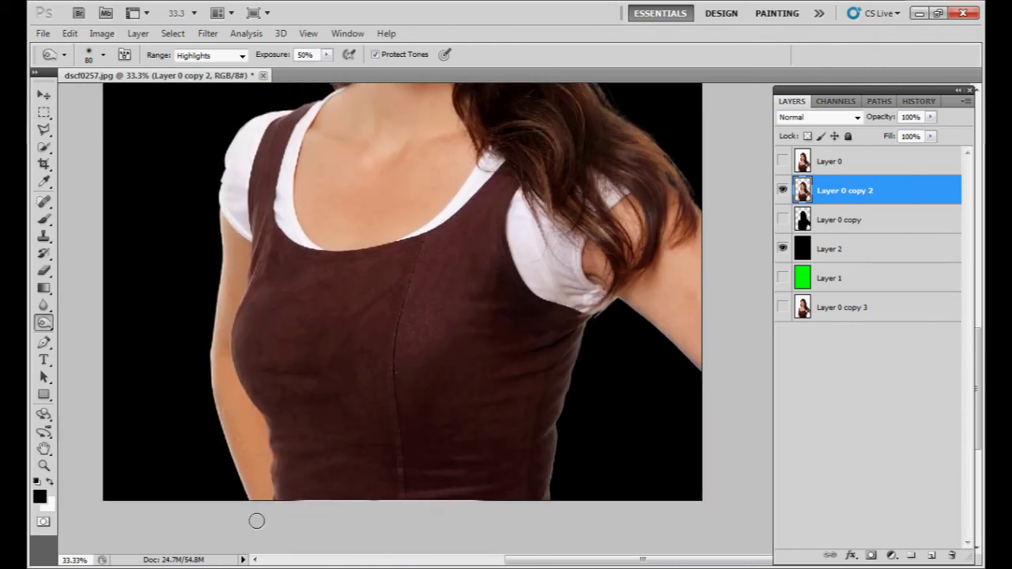
- Switch back to the Blur tool and review the whole cutout against the black background
left_click(44, 306)
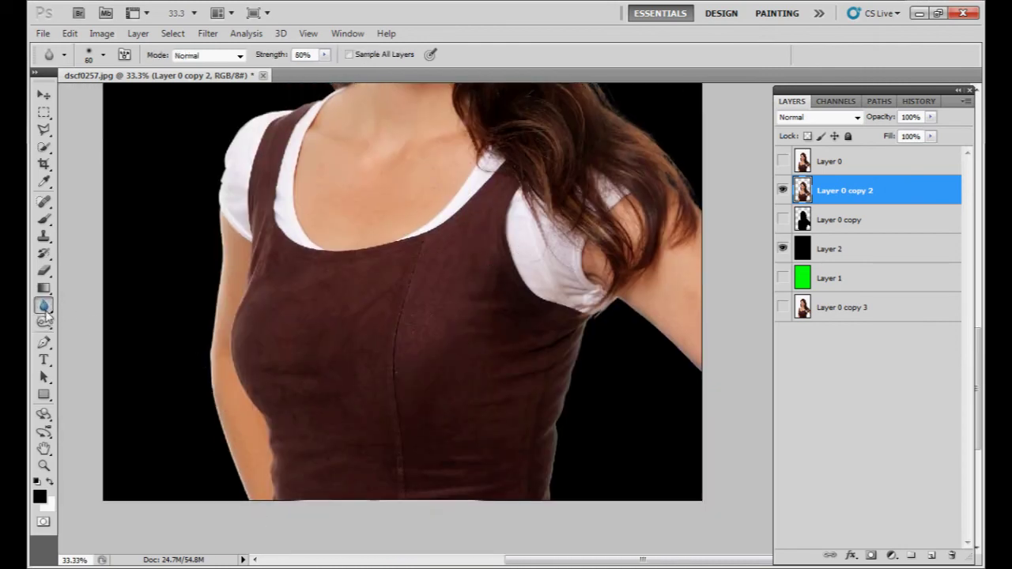
left_click_drag(340, 283, 365, 526)
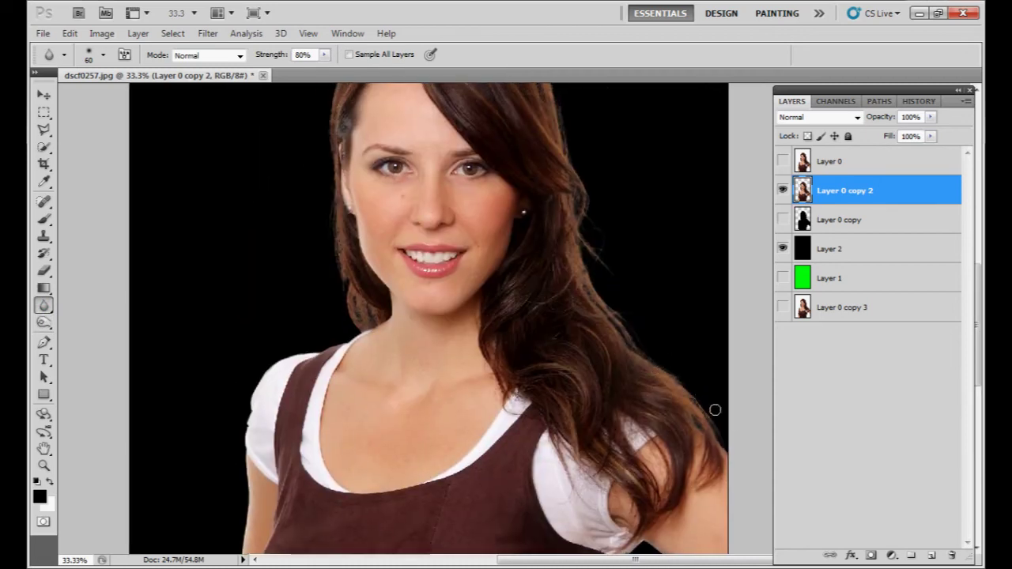
key("ctrl+bracketleft")
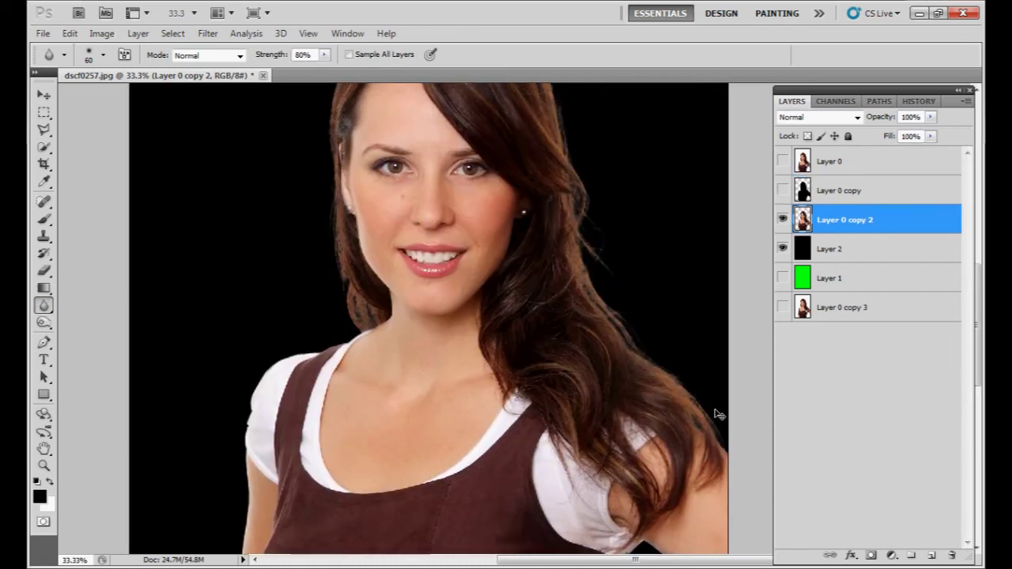
key("ctrl+bracketright")
key("ctrl+minus")
key("ctrl+minus")
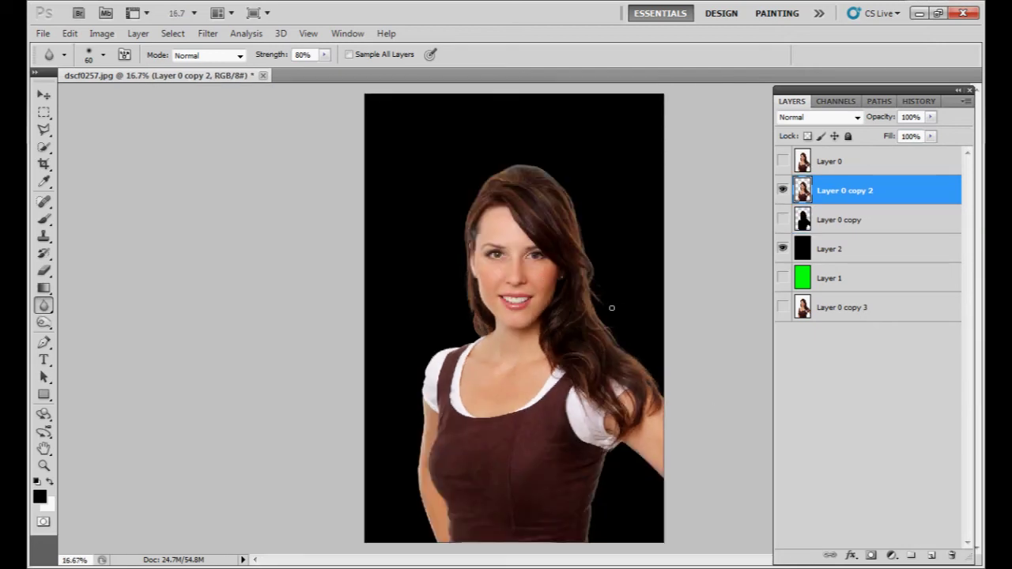
- Enlarge the Blur brush to 200 px
key("bracketright")
key("bracketright")
key("bracketright")
key("bracketright")
key("bracketright")
- Invert the black backdrop on Layer 2 to white, then hide it and make Layer 0 copy 2 the active layer
left_click(827, 267)
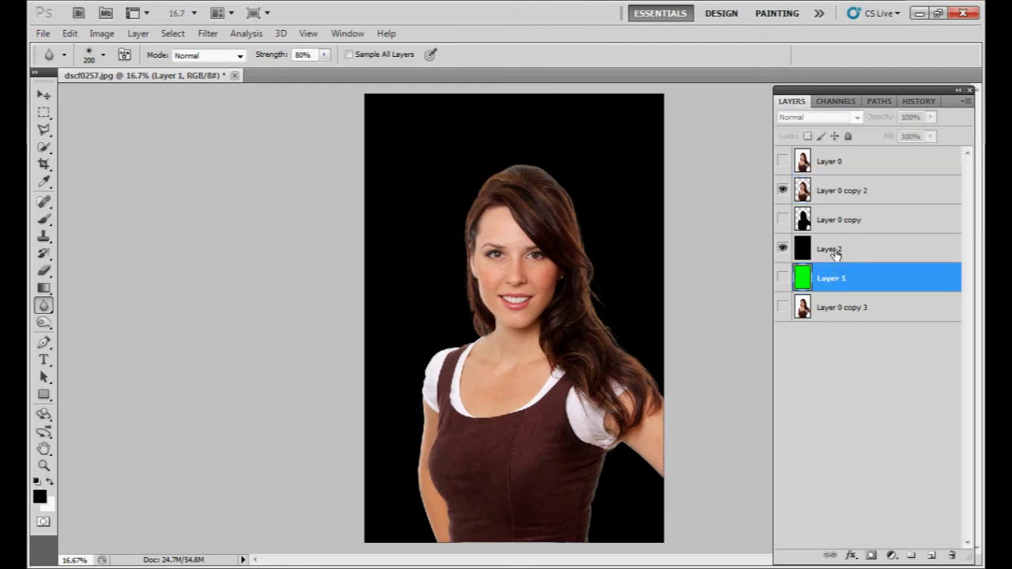
left_click(831, 249)
key("ctrl+i")
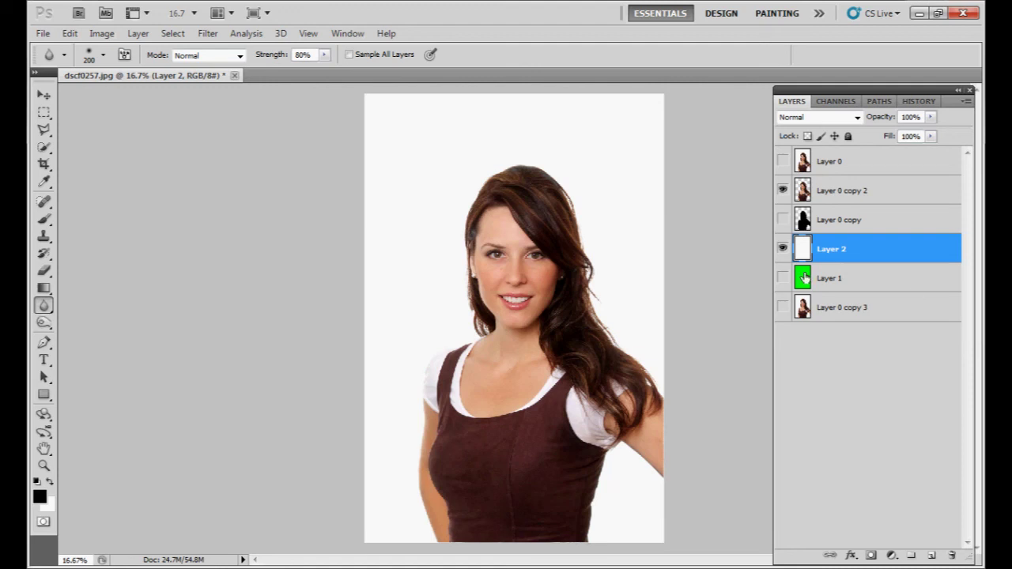
left_click(782, 249)
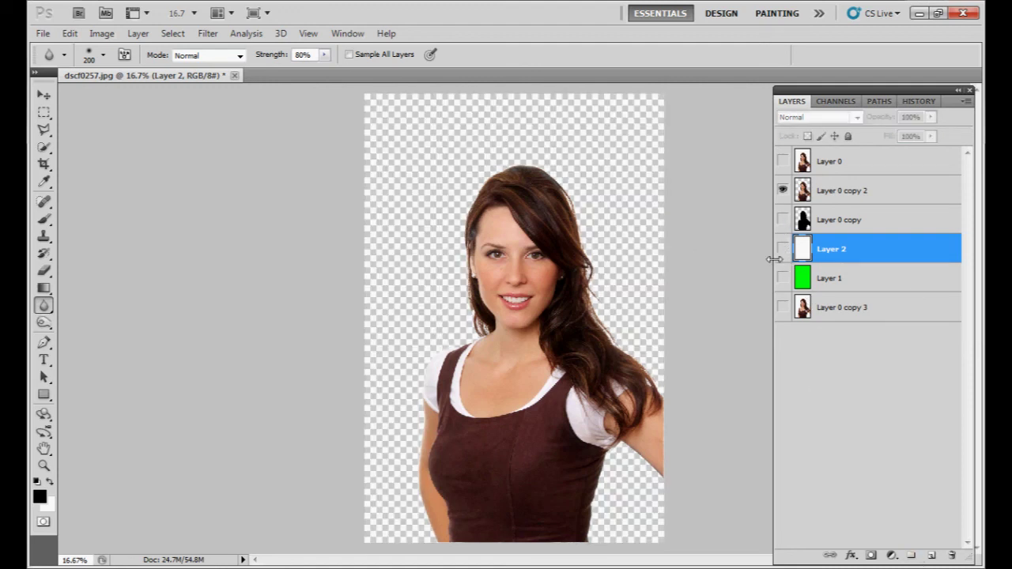
left_click(814, 199)
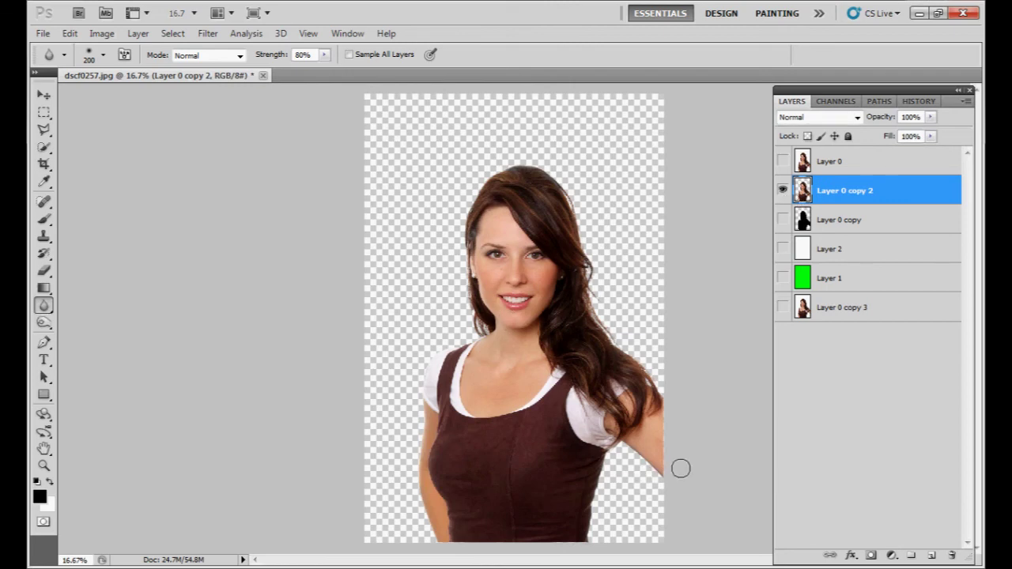
- Examine the cutout's hair edges and loose strands up close against transparency, then check the whole figure
left_click_drag(551, 183, 642, 286)
left_click_drag(534, 367, 511, 195)
left_click_drag(421, 281, 552, 444)
left_click_drag(541, 449, 547, 306)
left_click_drag(481, 421, 452, 280)
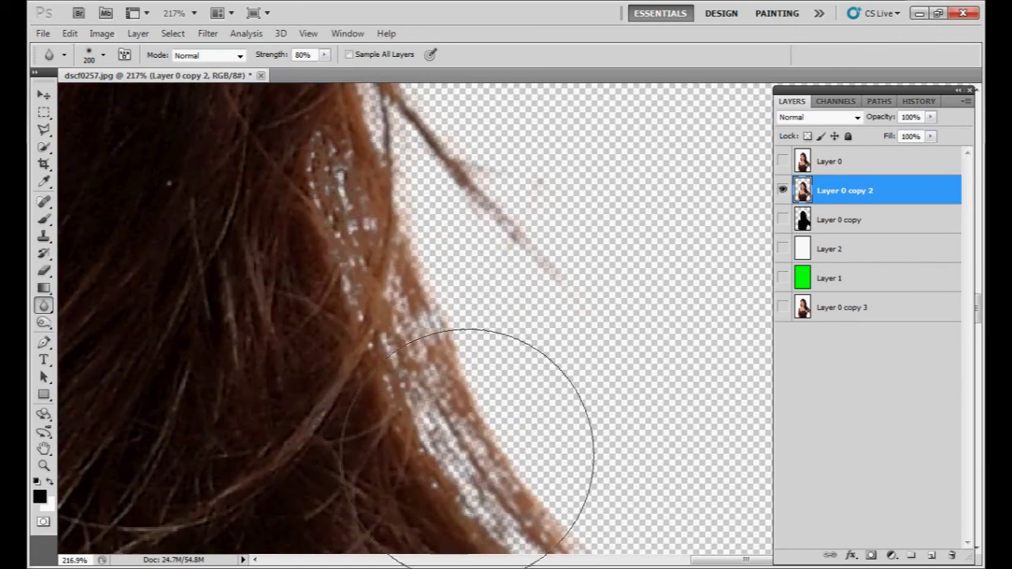
left_click_drag(476, 449, 468, 219)
left_click_drag(549, 297, 761, 391)
key("ctrl+0")
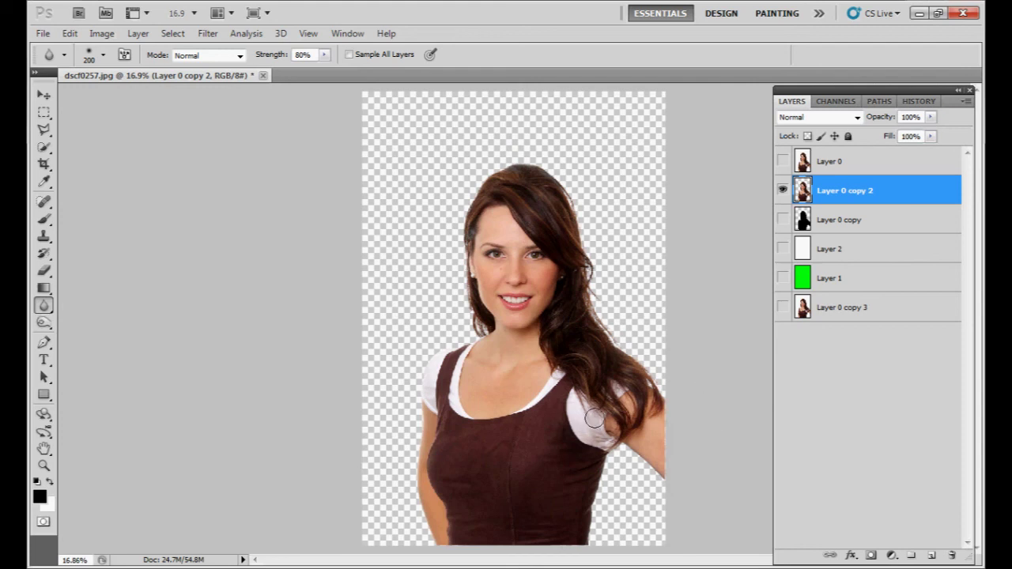
left_click(208, 33)
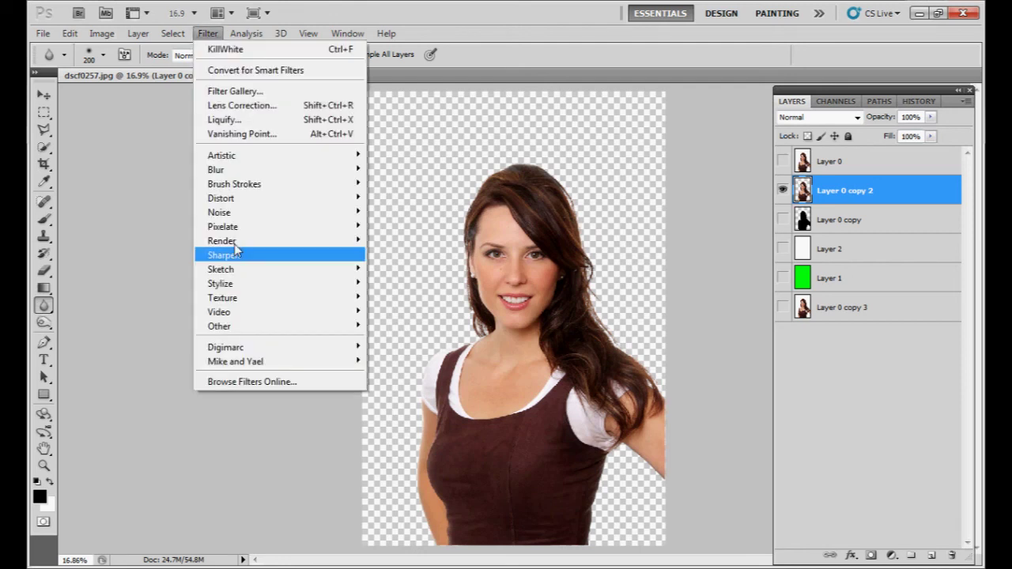
mouse_move(247, 364)
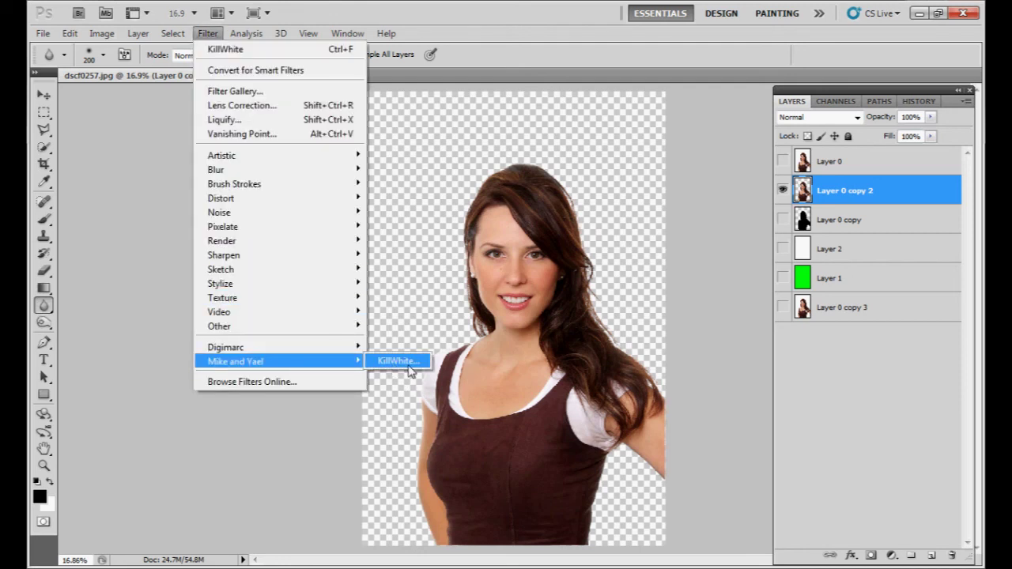
left_click(208, 33)
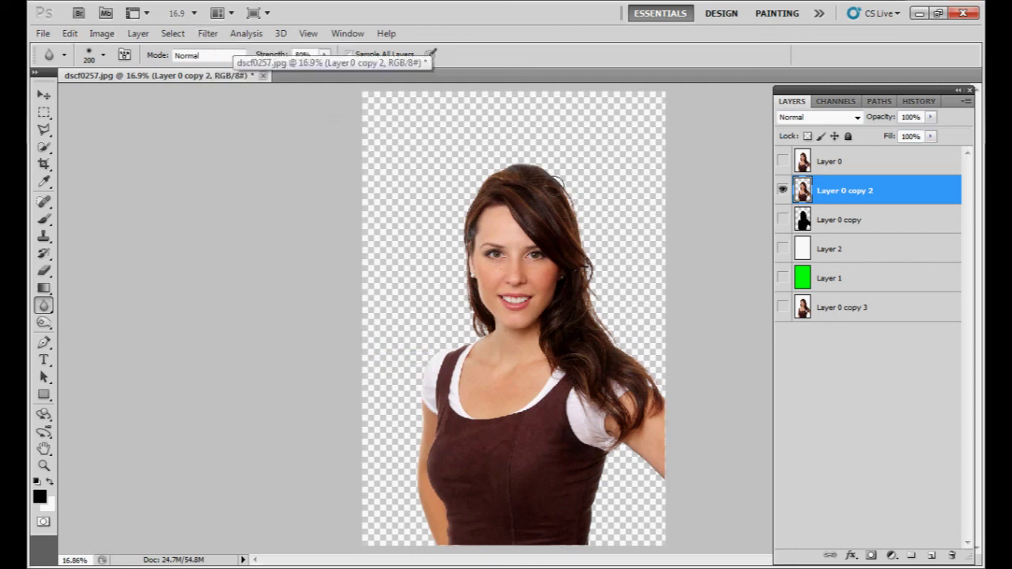